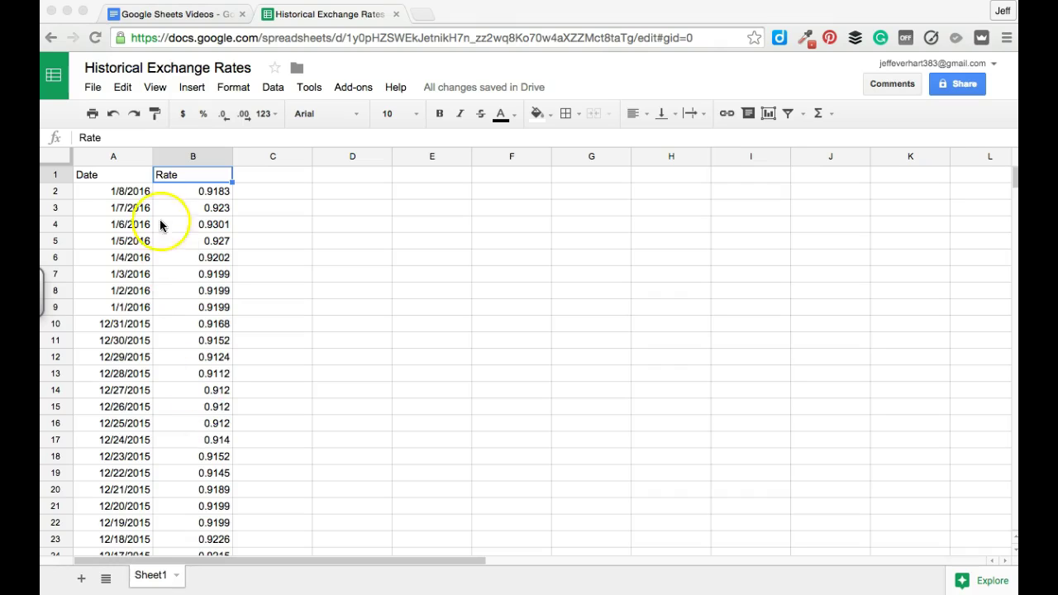
Select the entire sheet with the Date and Rate data and insert a chart.
click(65, 157)
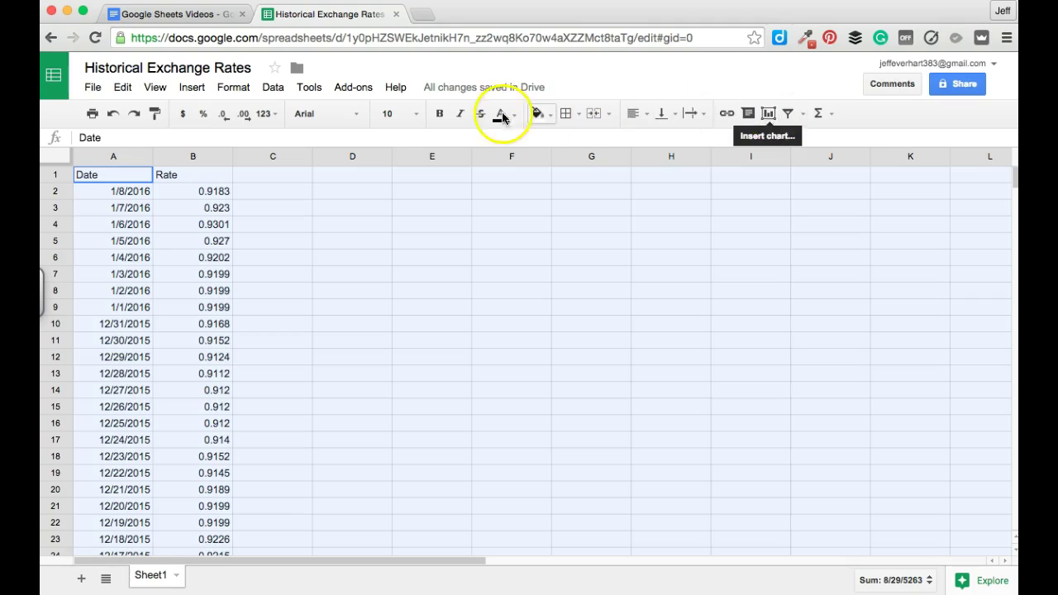
click(769, 114)
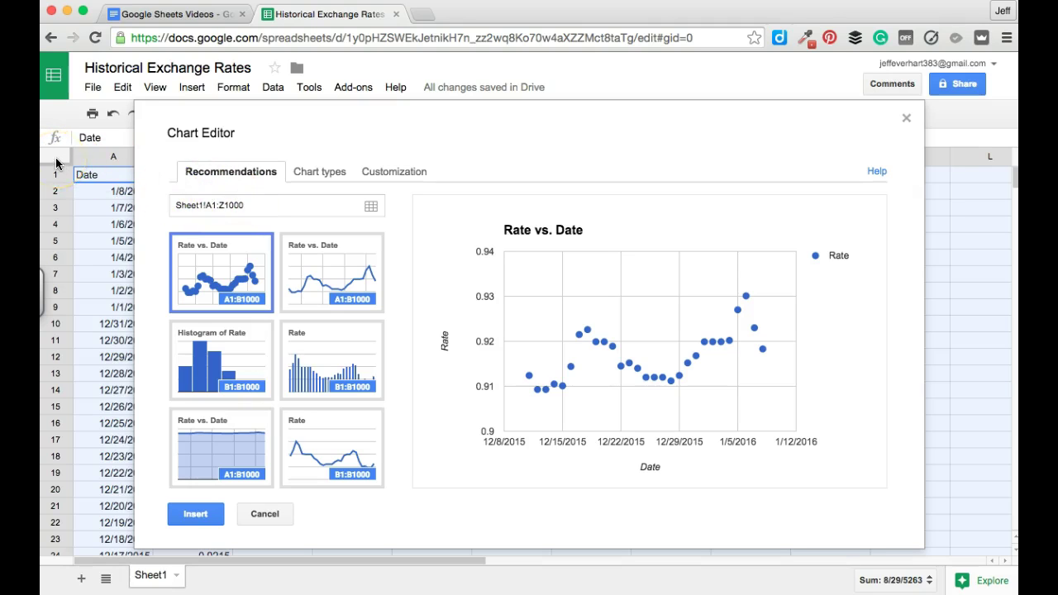
Compare the Rate vs. Date and Rate-only line chart previews, then choose Rate vs. Date.
click(333, 281)
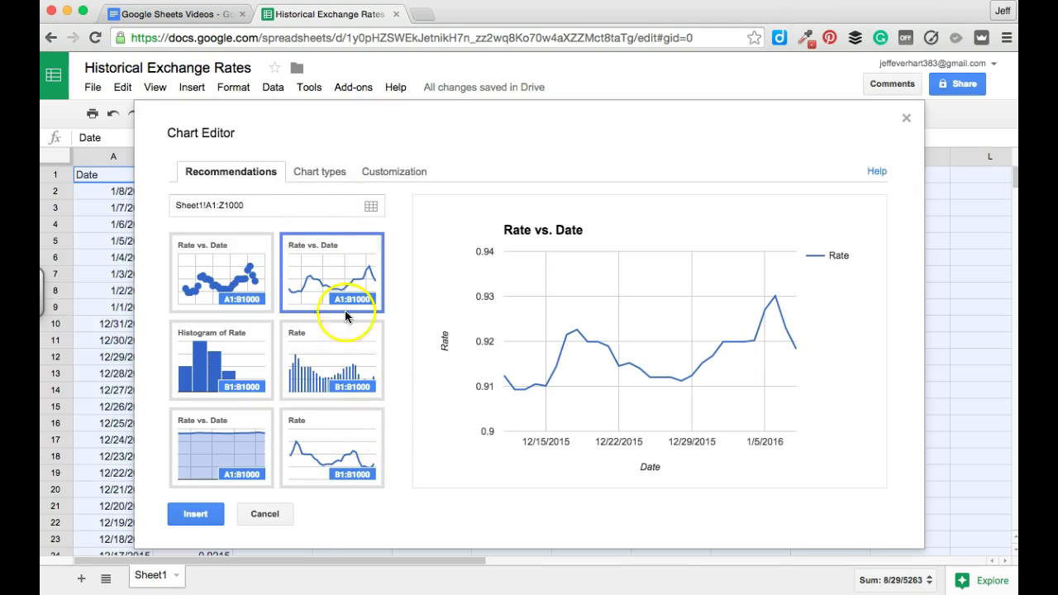
click(349, 435)
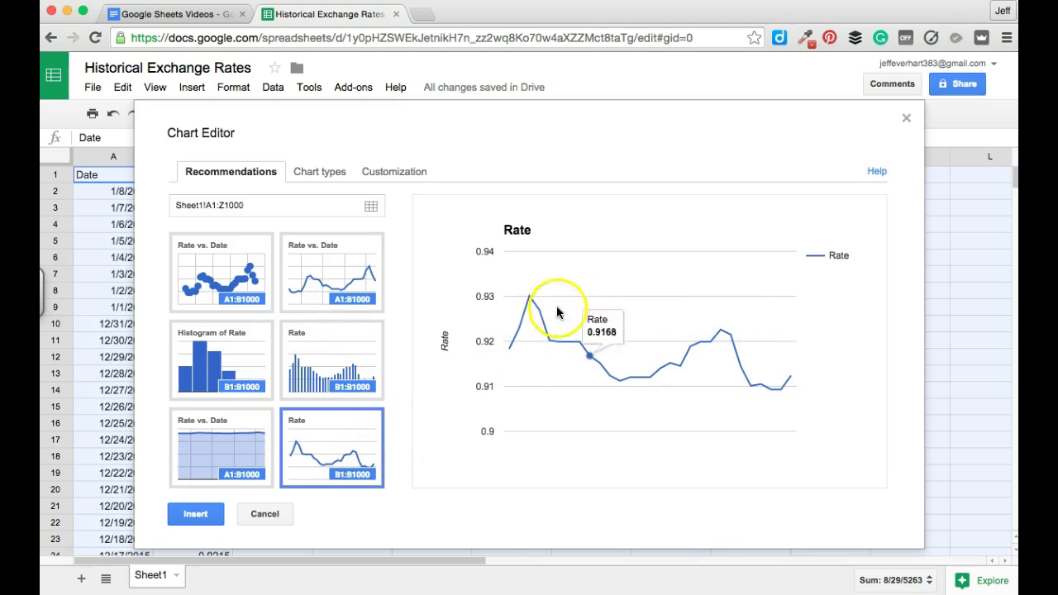
click(315, 265)
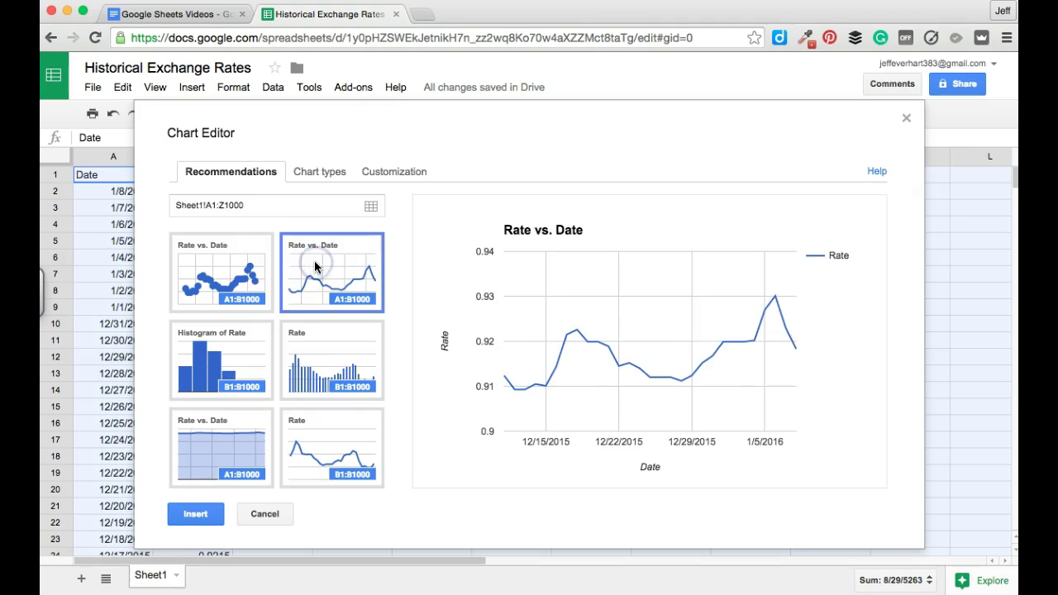
Use row 1 as headers and preview the curved line, column, stepped area and area charts.
click(323, 173)
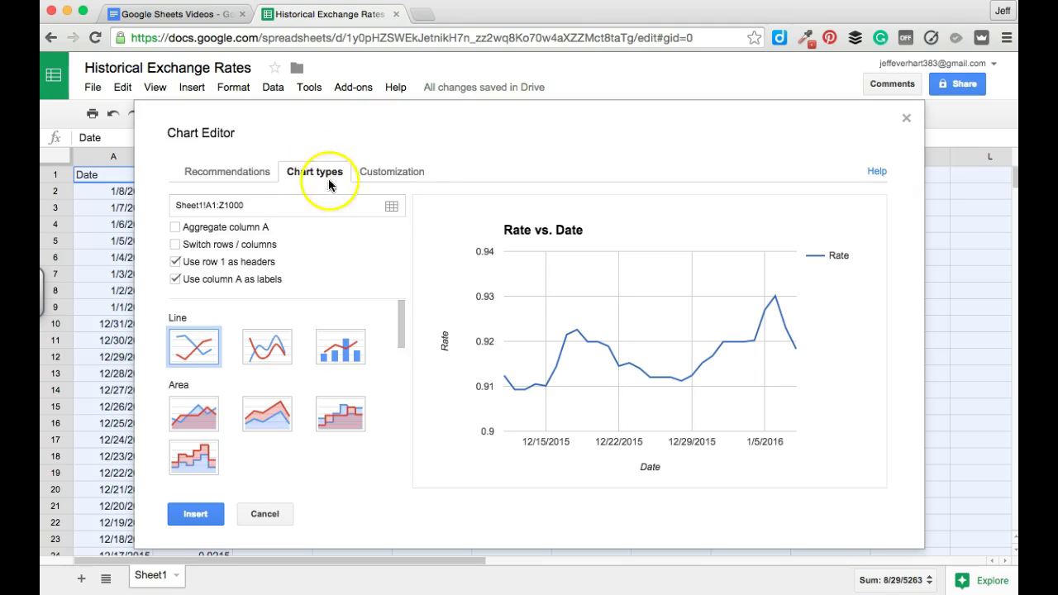
click(175, 262)
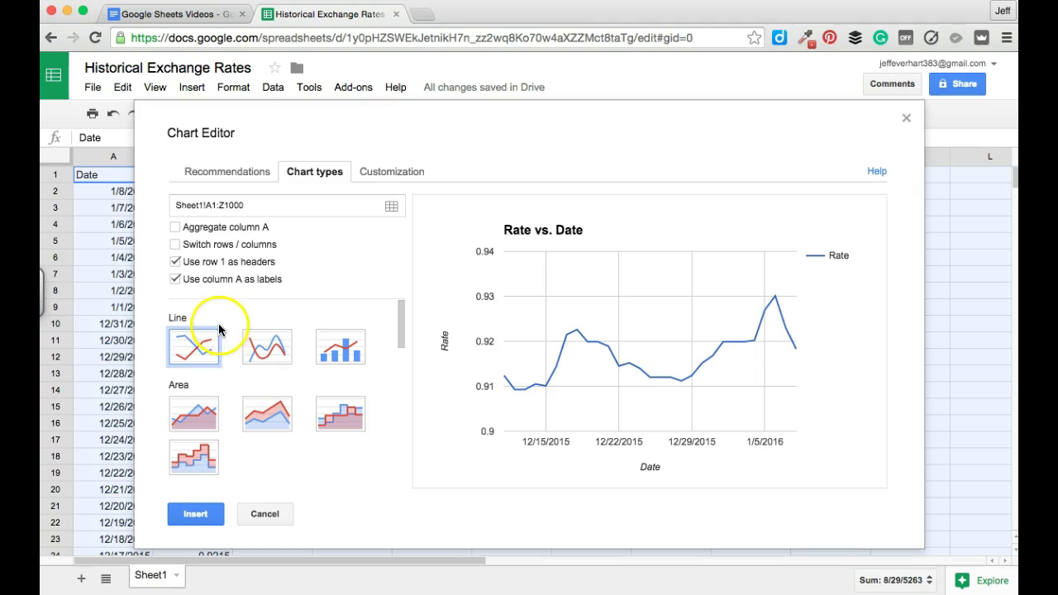
click(277, 354)
click(196, 347)
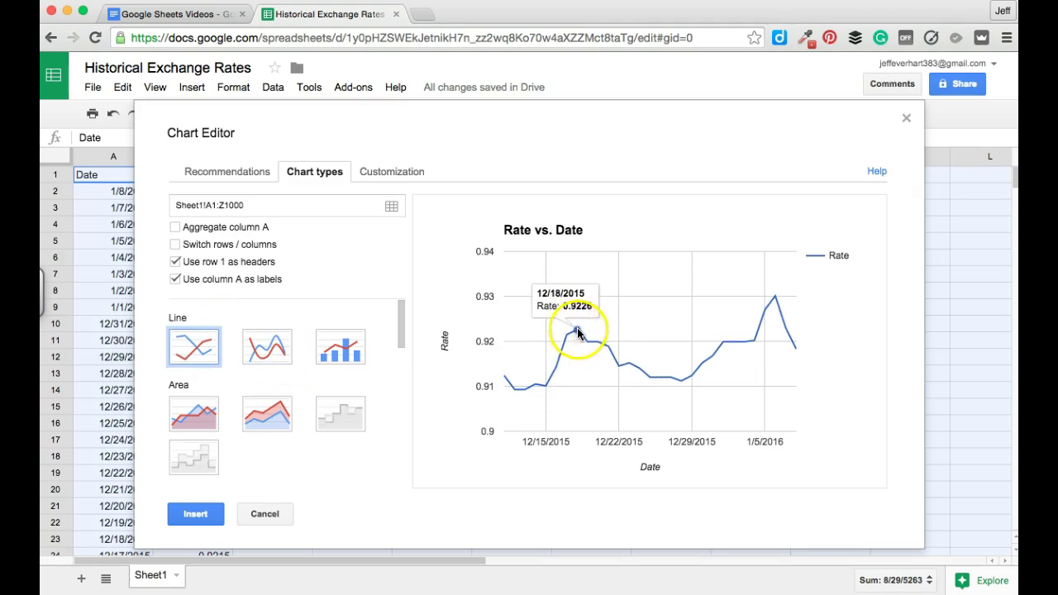
click(281, 353)
click(339, 351)
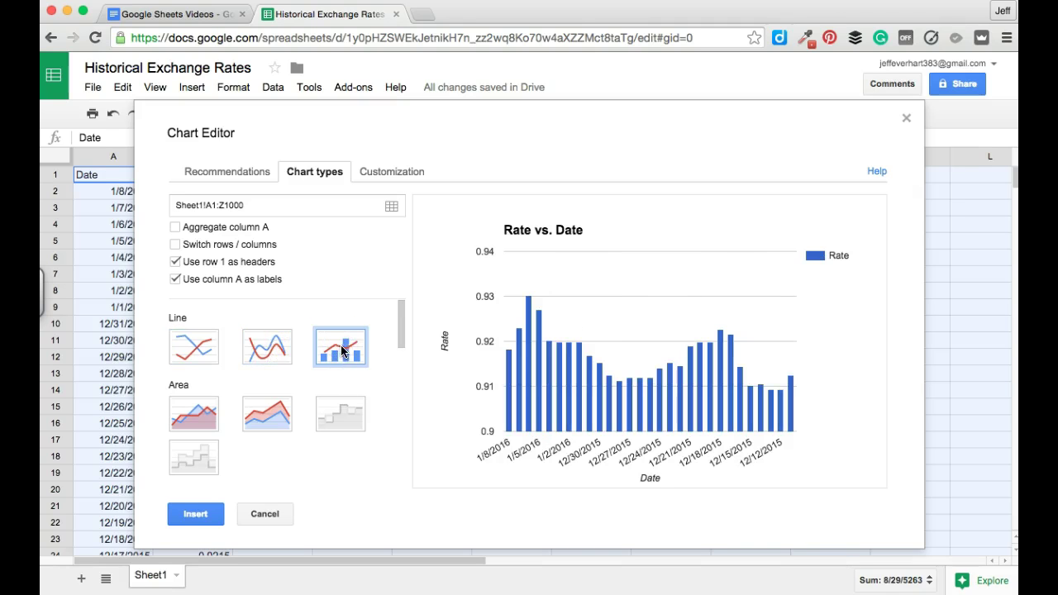
click(343, 415)
click(288, 413)
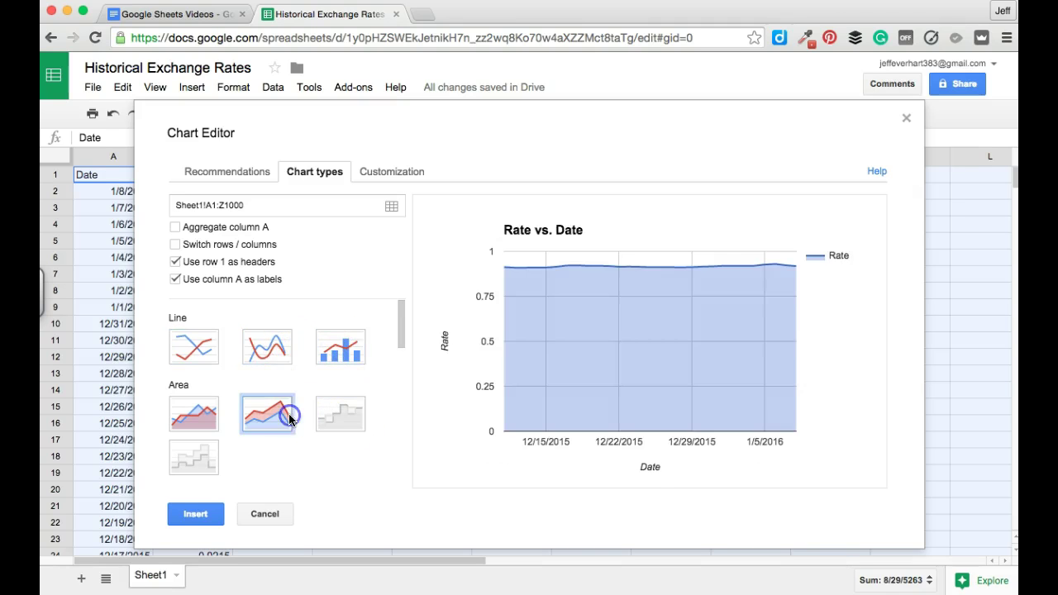
click(197, 424)
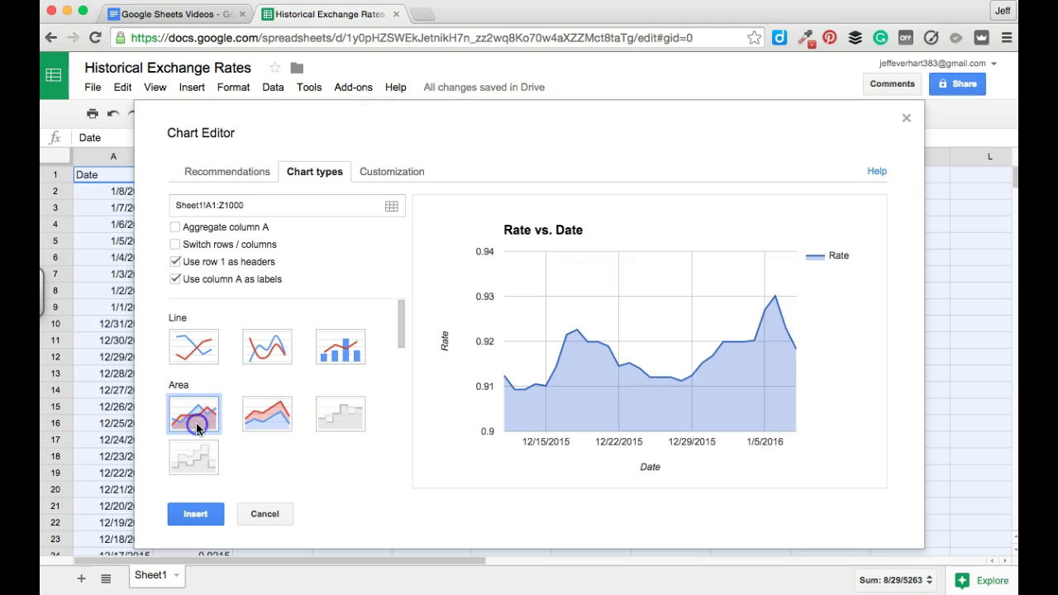
Go back to the recommended charts and reselect the Rate vs. Date line chart.
click(245, 171)
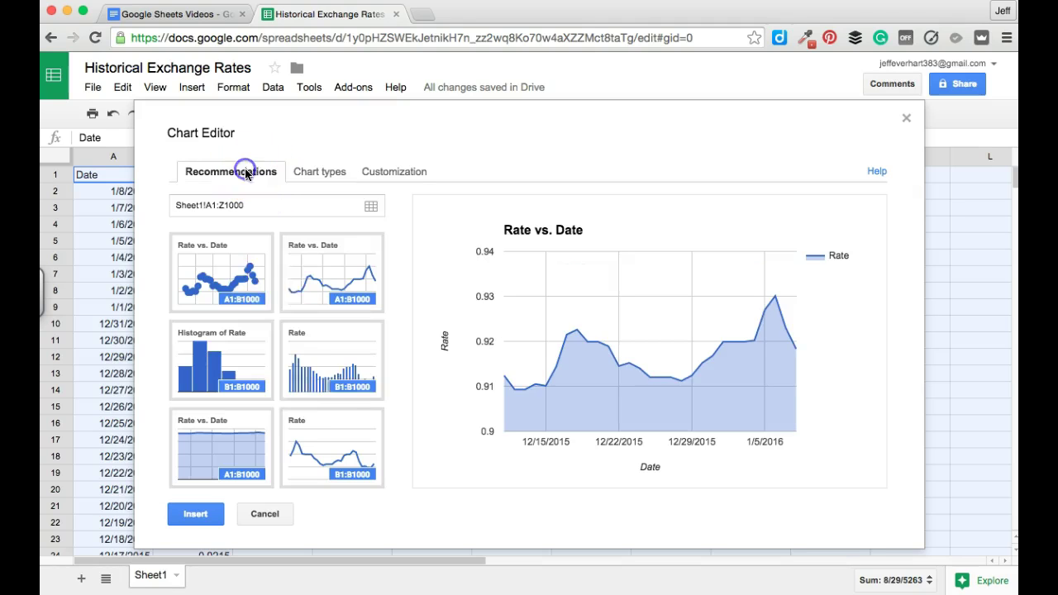
click(311, 252)
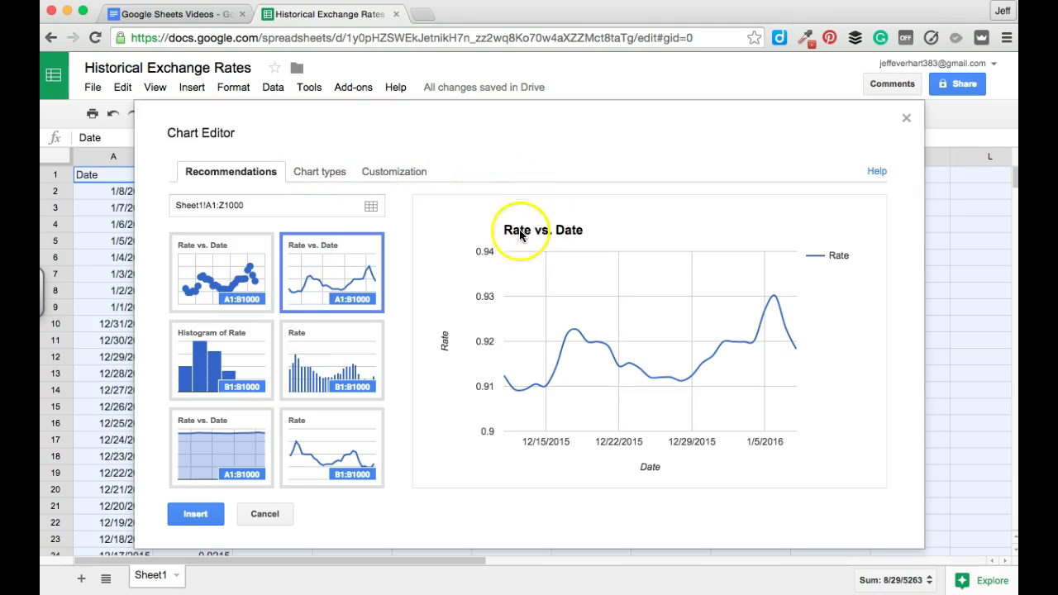
mouse_move(562, 337)
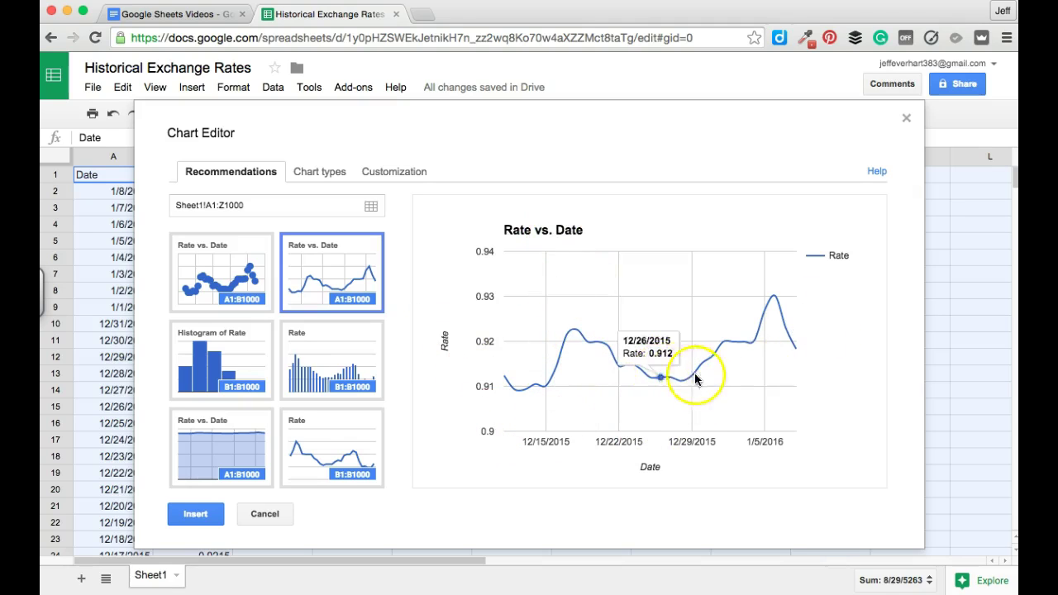
Replace the chart title 'Rate vs. Date' with 'Historical Currency Rates'.
click(387, 172)
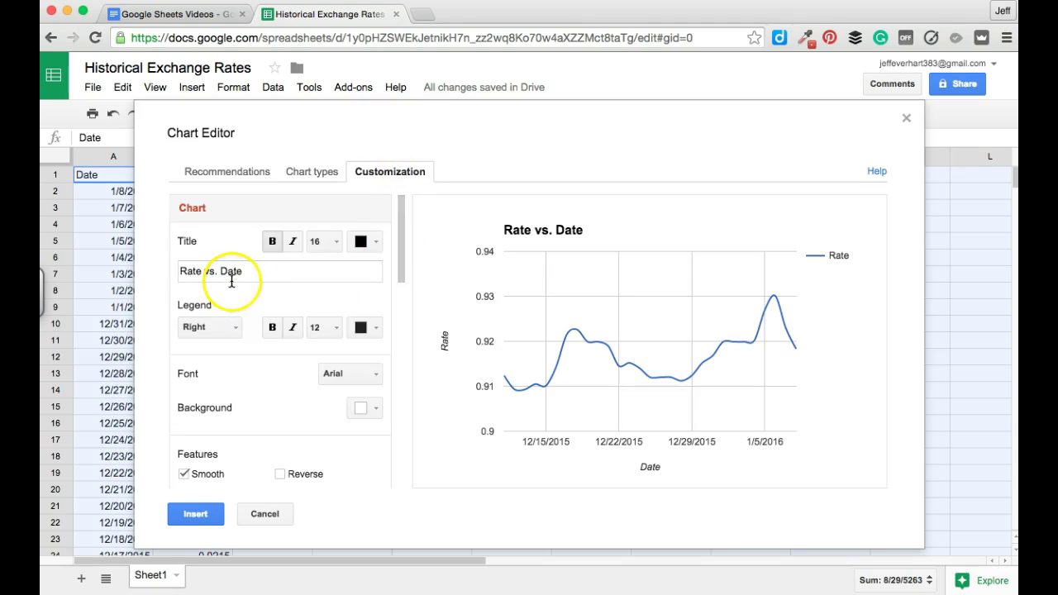
click(252, 273)
drag(253, 273, 172, 274)
key(BackSpace)
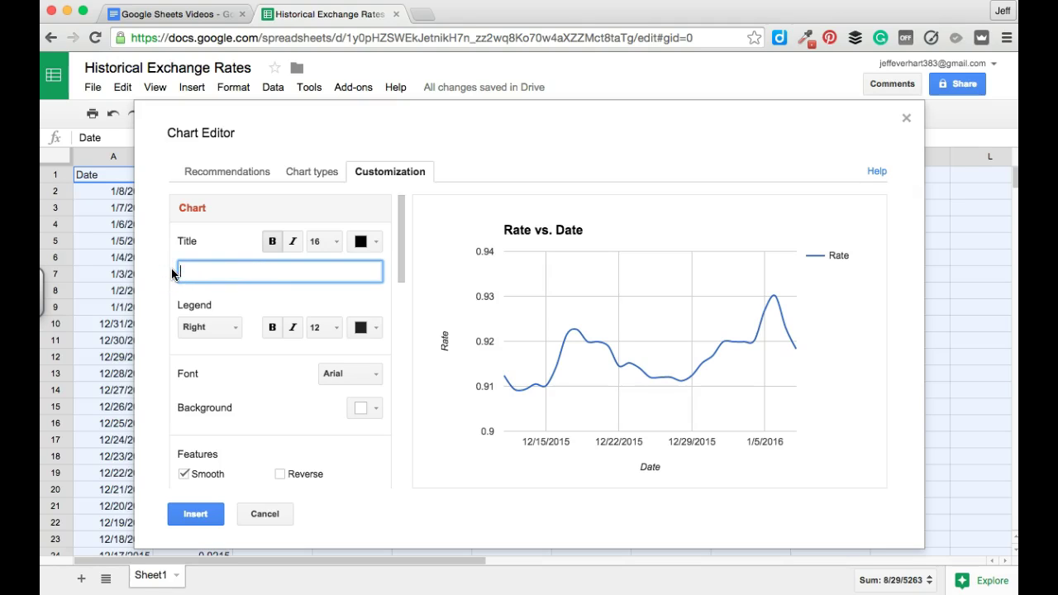
text(Historical Currency Rates)
click(235, 301)
click(339, 328)
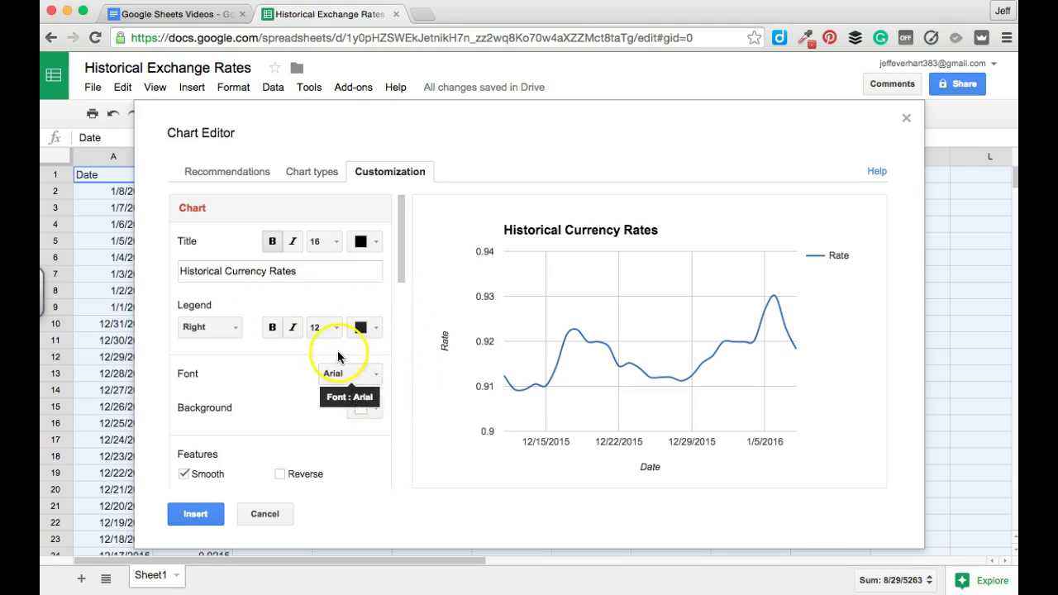
Set the chart font to Sans Serif after briefly trying Wide.
click(376, 374)
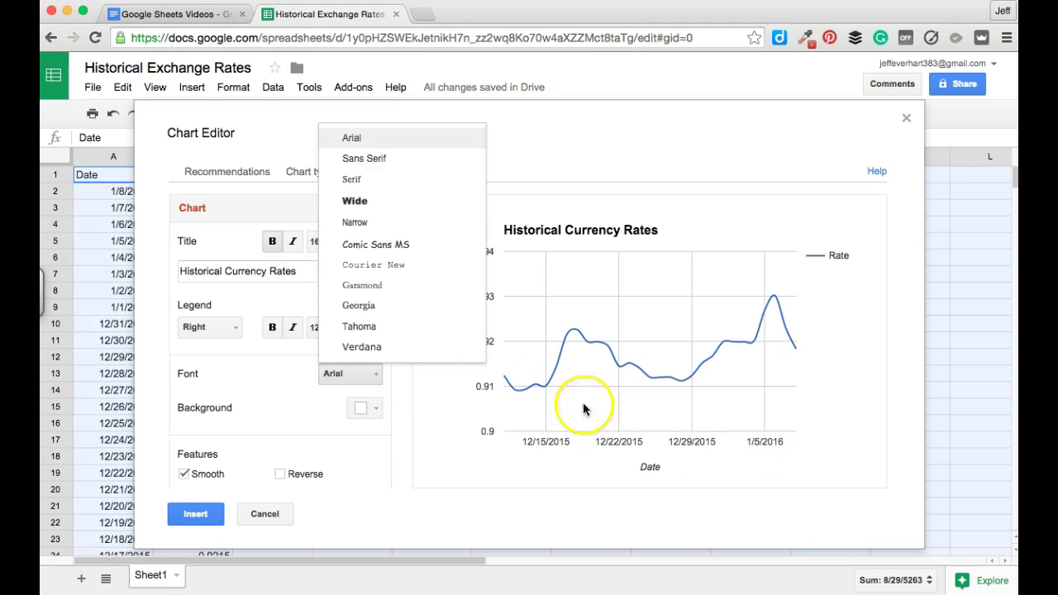
click(358, 202)
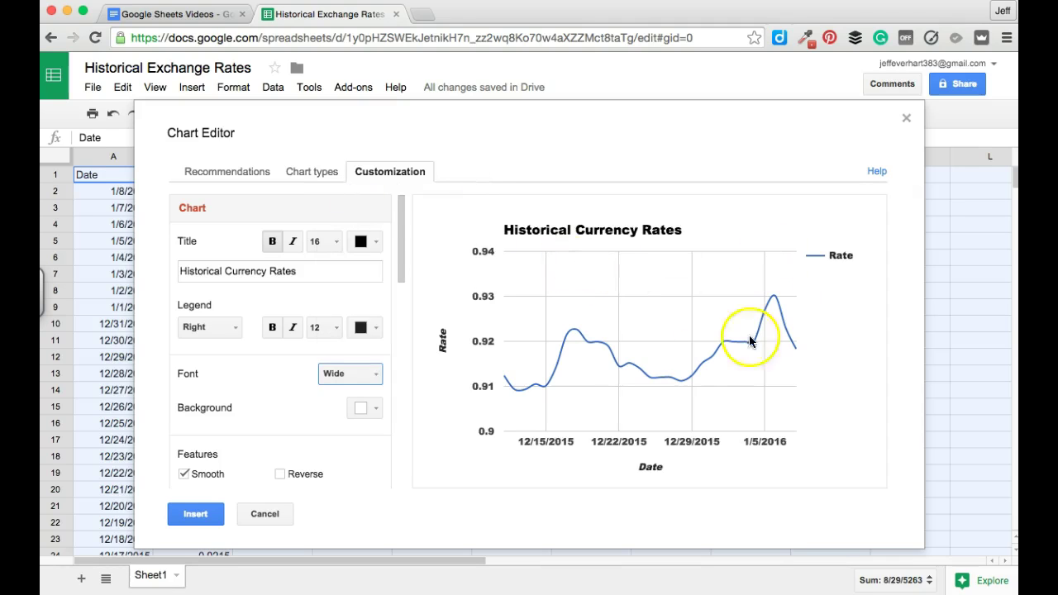
click(373, 374)
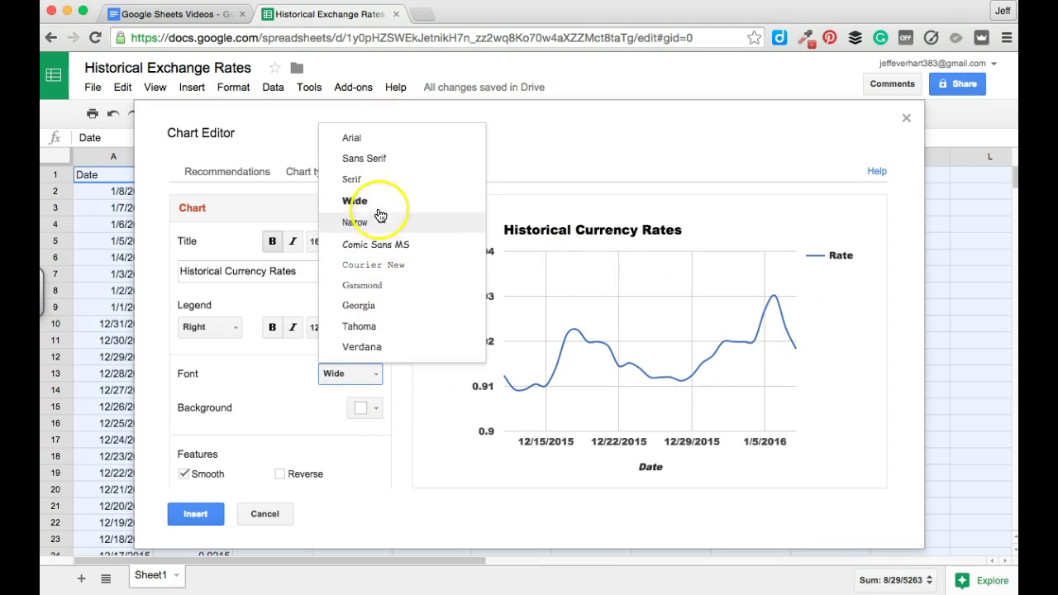
click(381, 159)
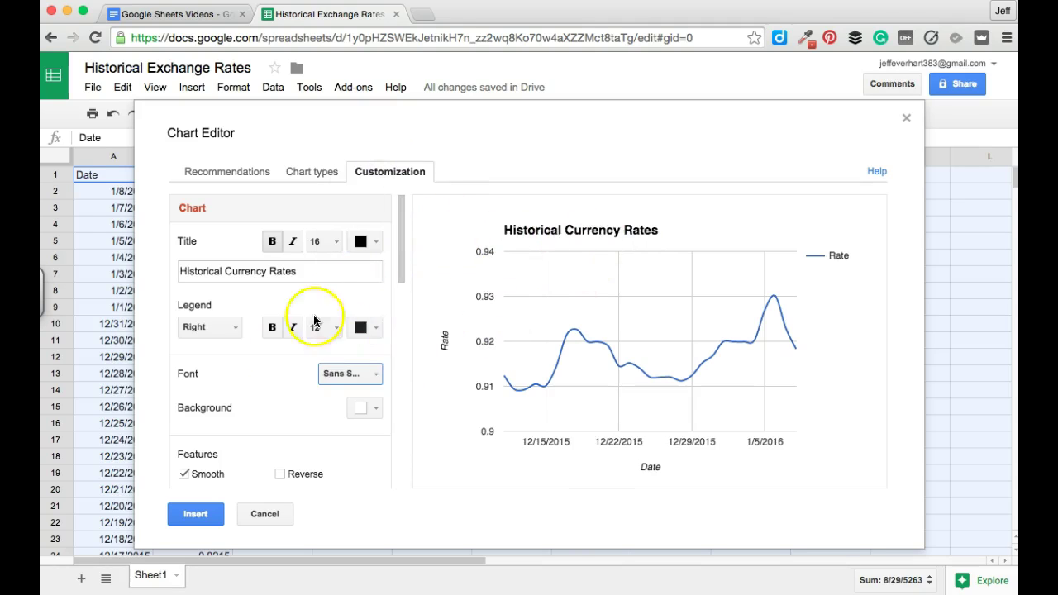
drag(404, 272, 406, 305)
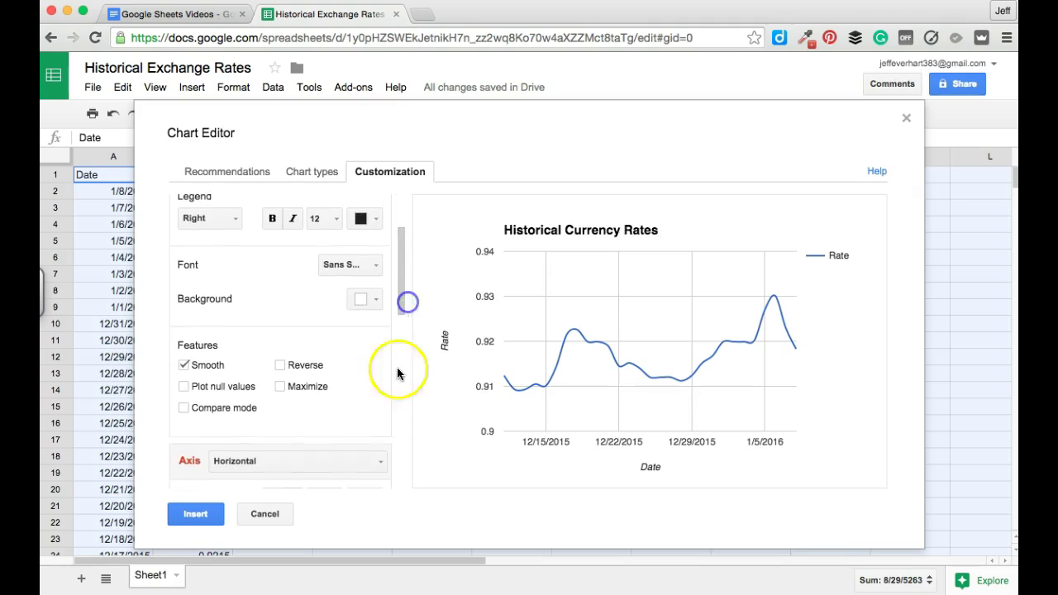
Turn off line smoothing, trying Reverse and Maximize but leaving both off.
click(183, 365)
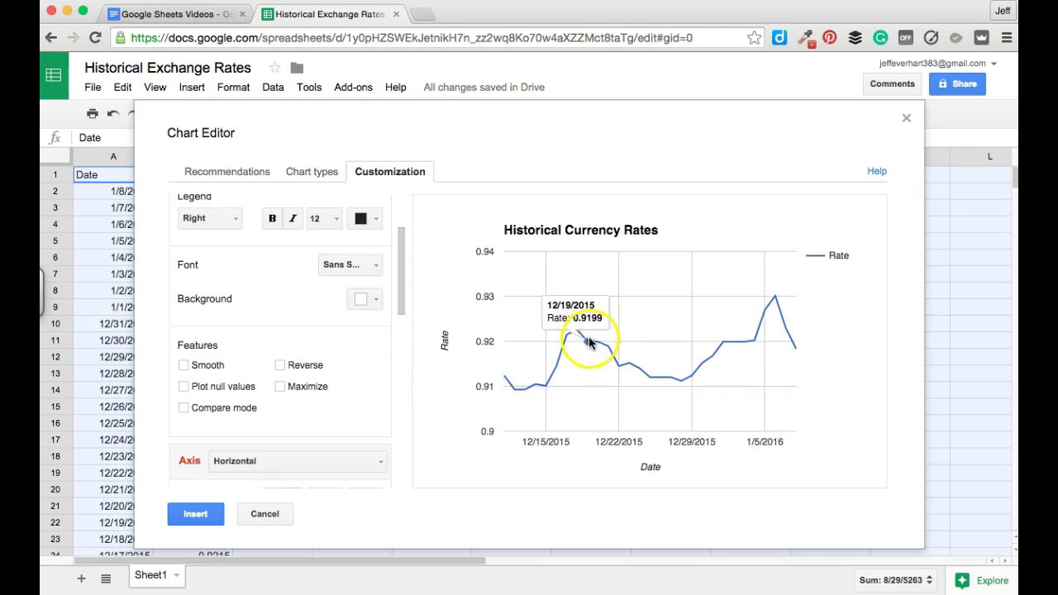
click(184, 364)
click(184, 365)
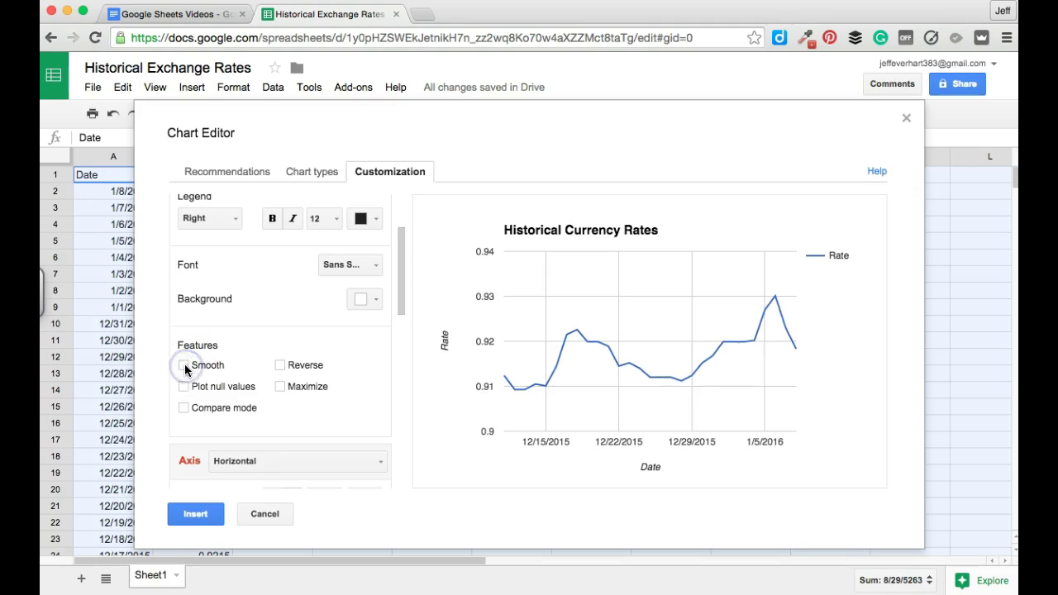
click(278, 365)
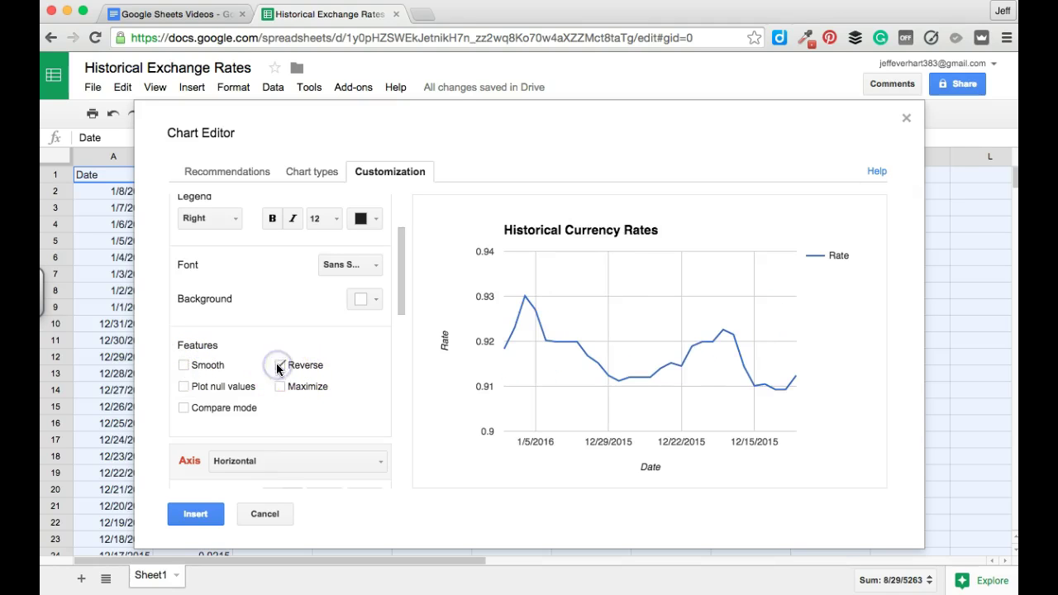
click(279, 365)
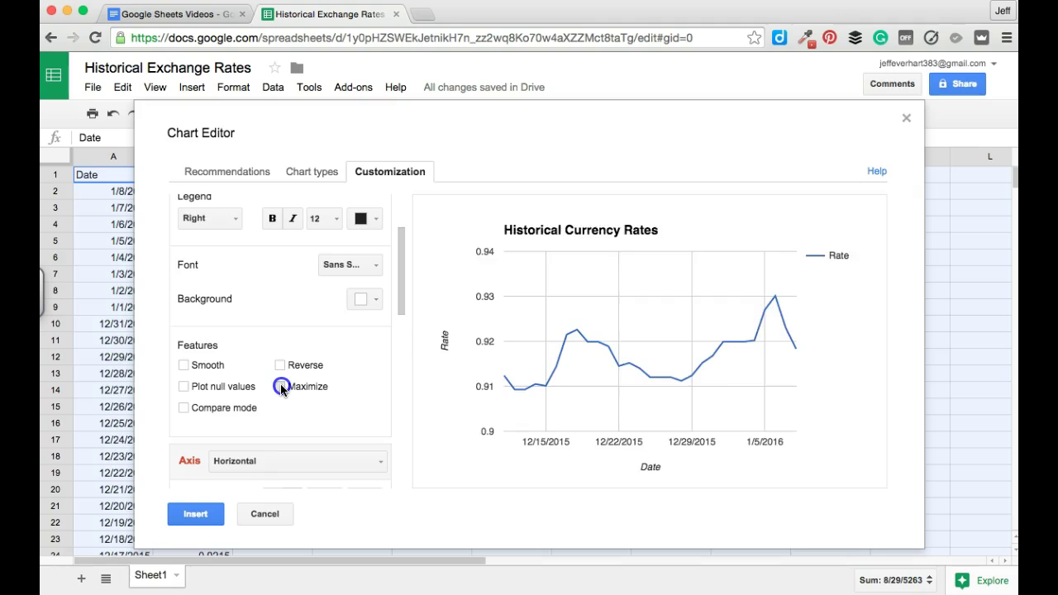
click(281, 387)
click(281, 387)
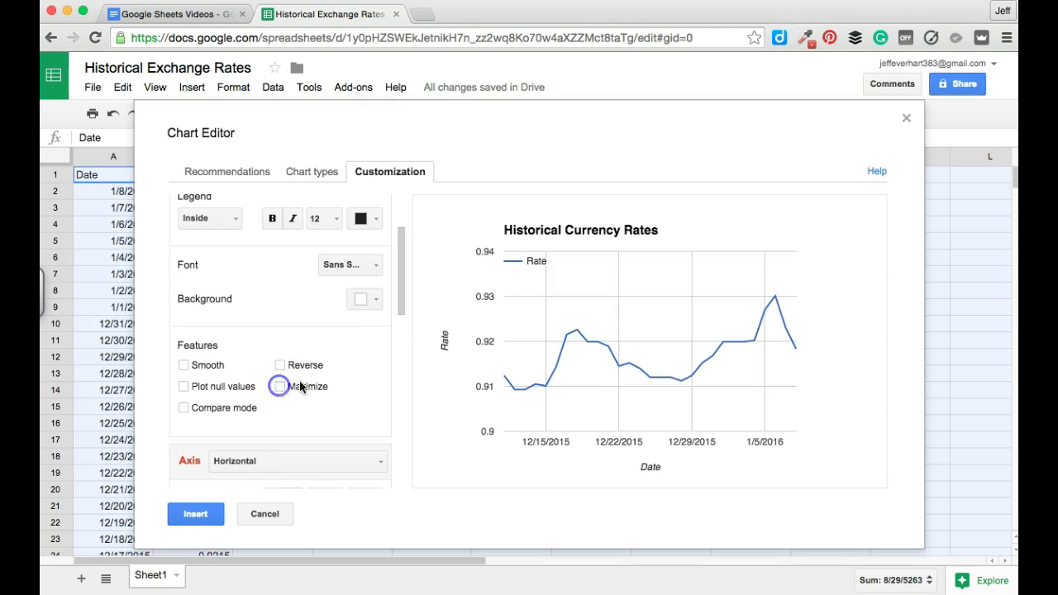
drag(397, 302, 398, 367)
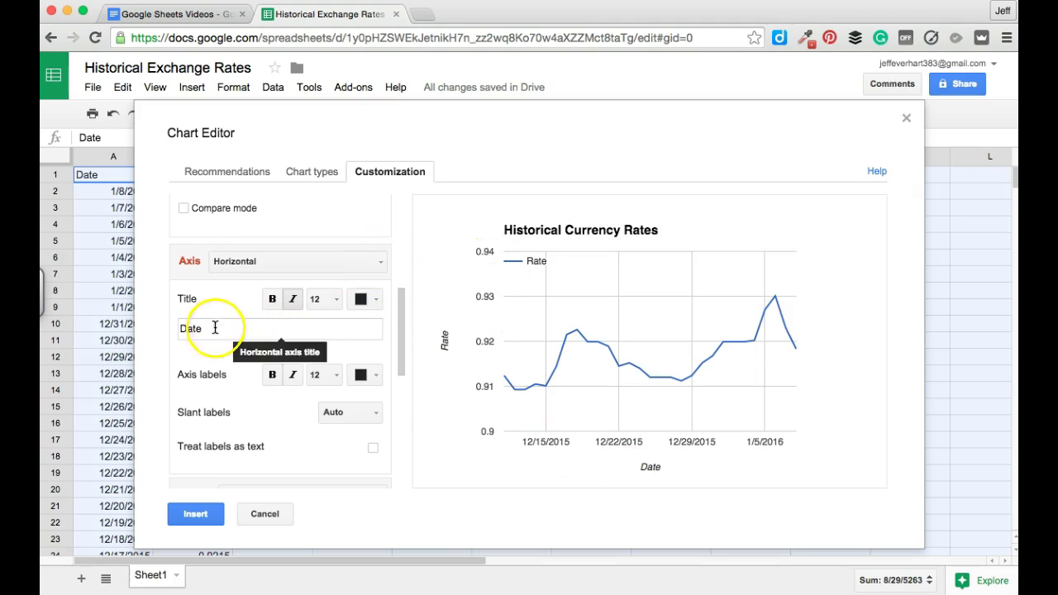
Slant the horizontal axis date labels at 30°, after comparing with 60°.
drag(403, 321, 402, 339)
click(215, 282)
drag(399, 354, 401, 371)
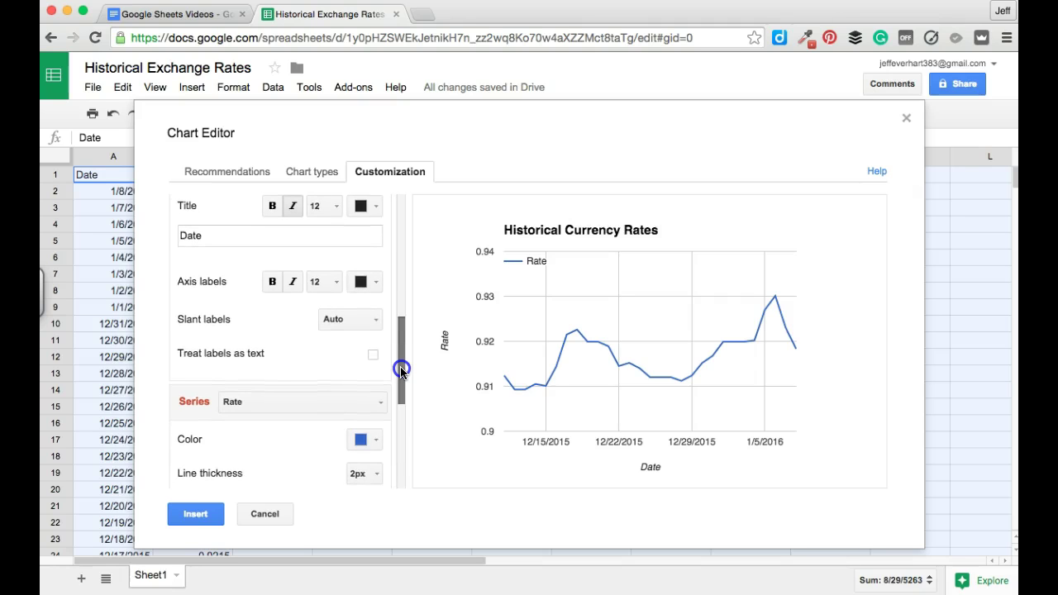
click(376, 320)
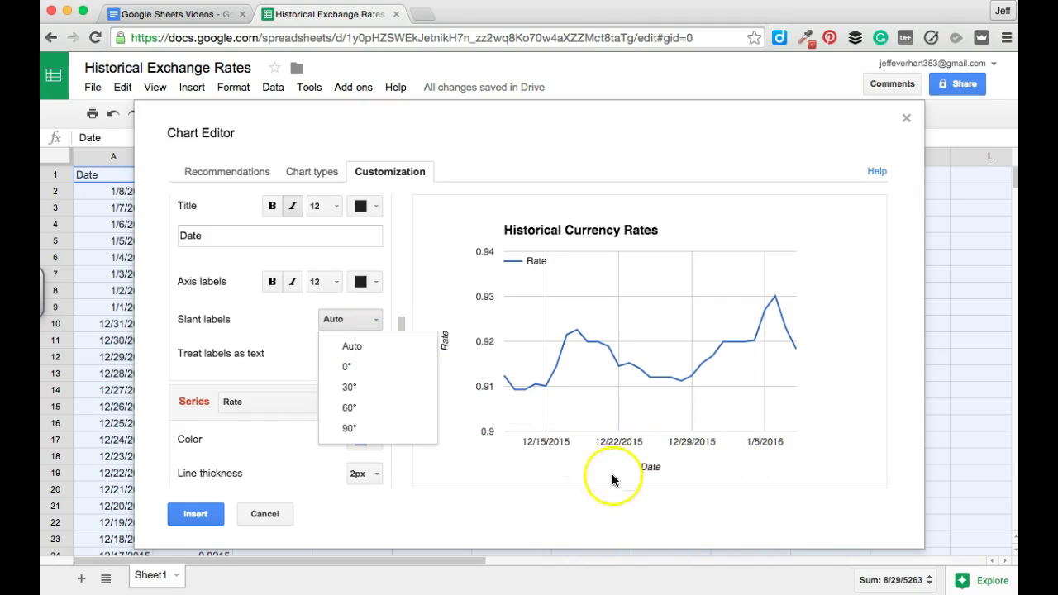
click(348, 390)
click(374, 319)
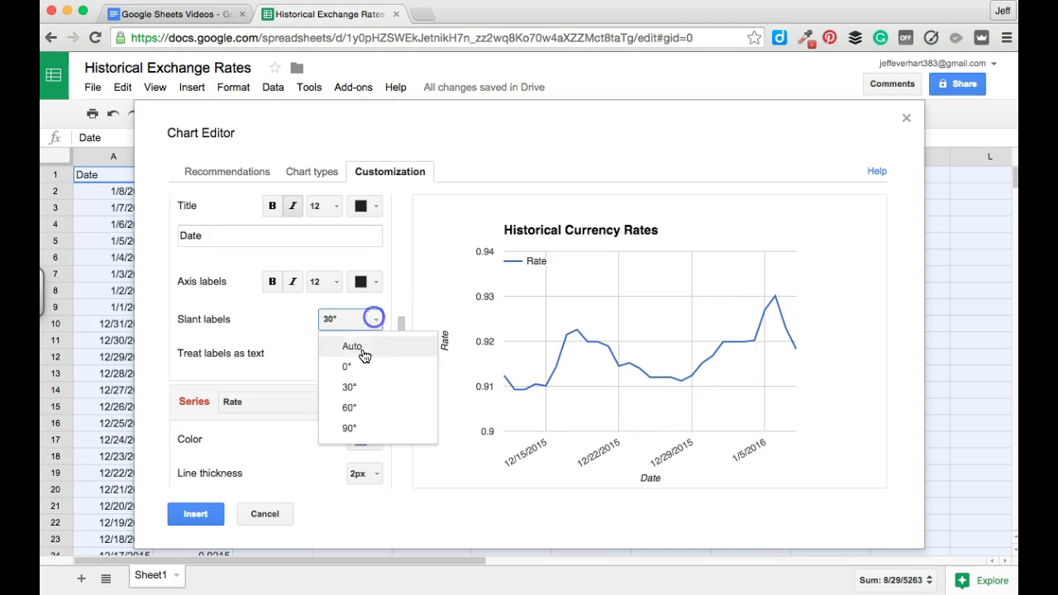
click(358, 409)
click(368, 320)
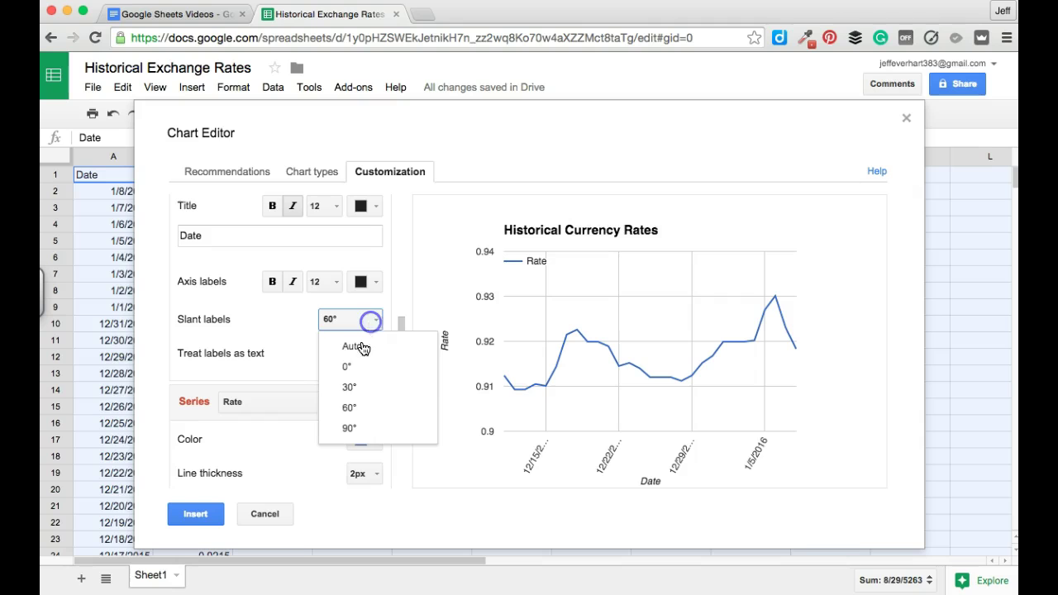
click(358, 391)
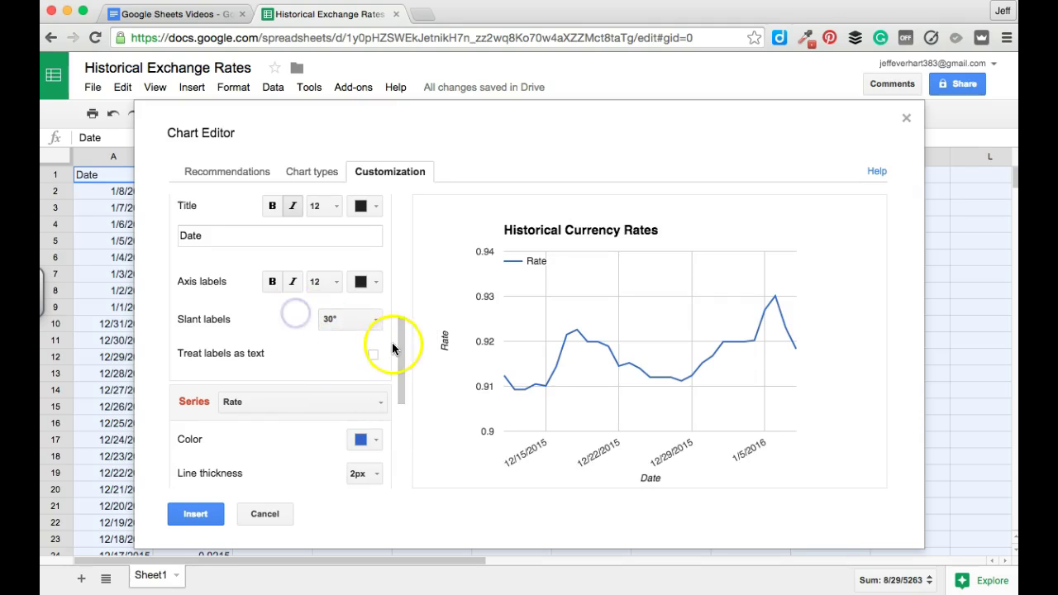
Color the Rate series line dark red instead of green.
drag(397, 337, 401, 394)
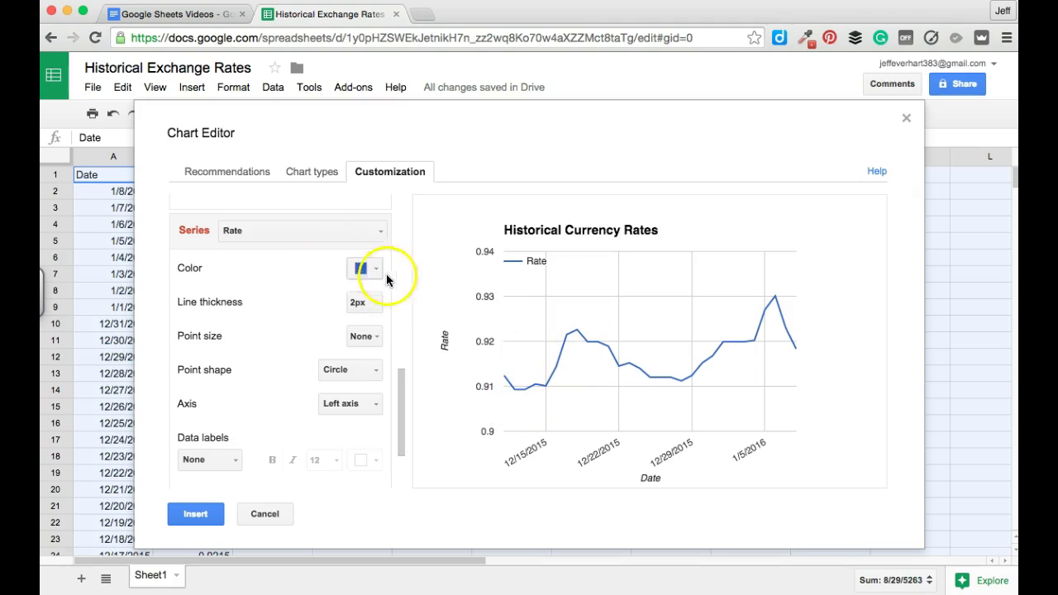
click(365, 269)
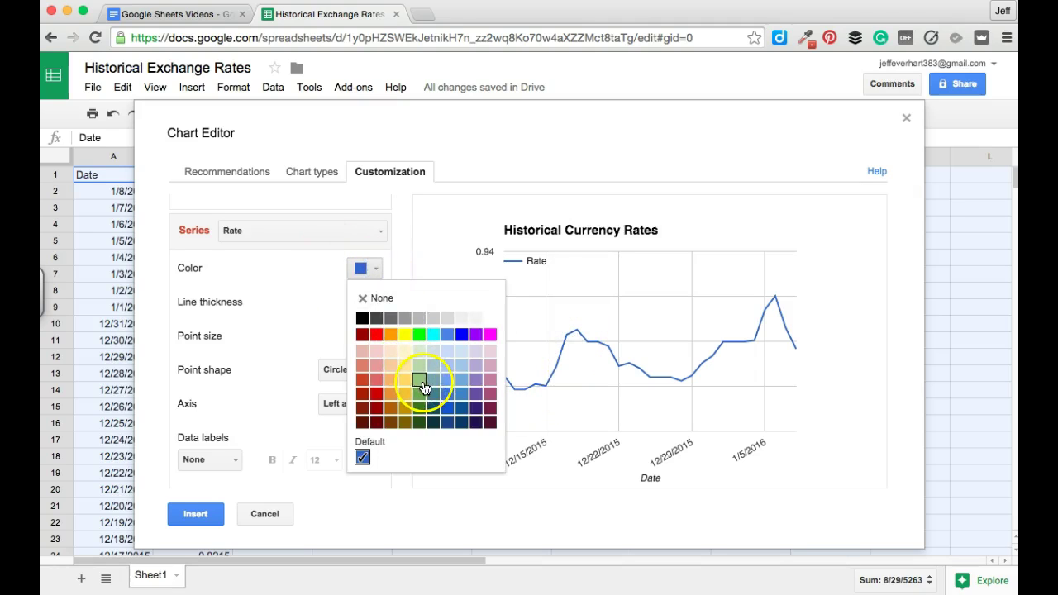
click(420, 381)
click(373, 268)
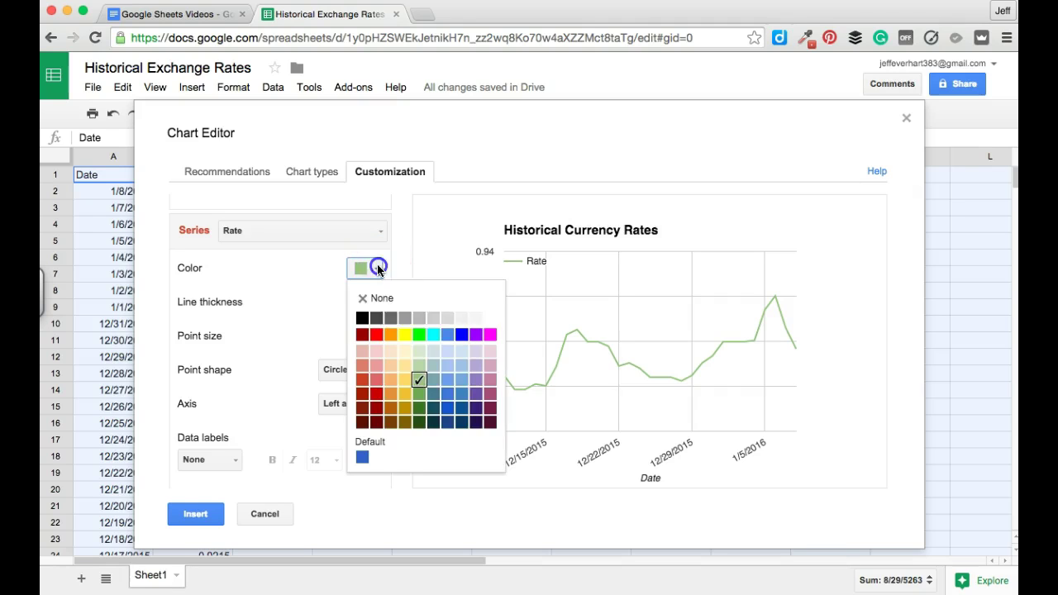
click(376, 396)
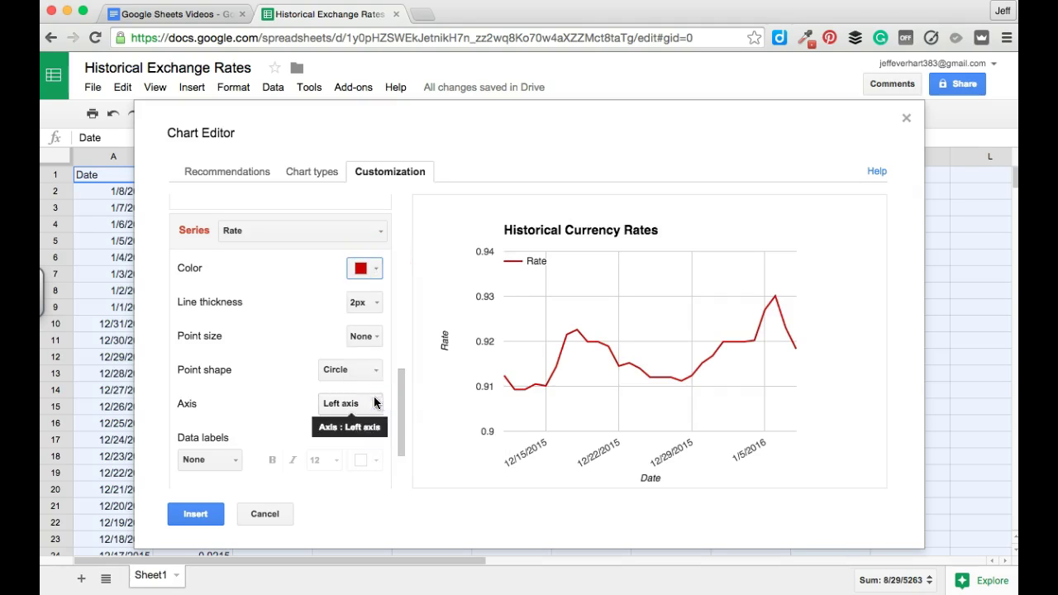
click(301, 301)
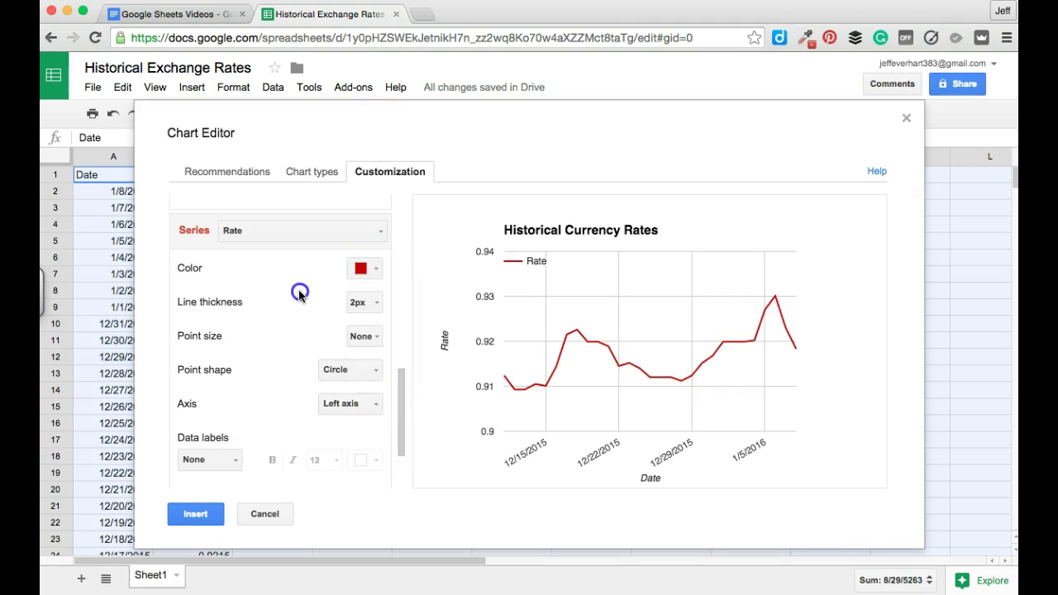
Set the Rate line thickness to 4px after trying 8px.
click(377, 302)
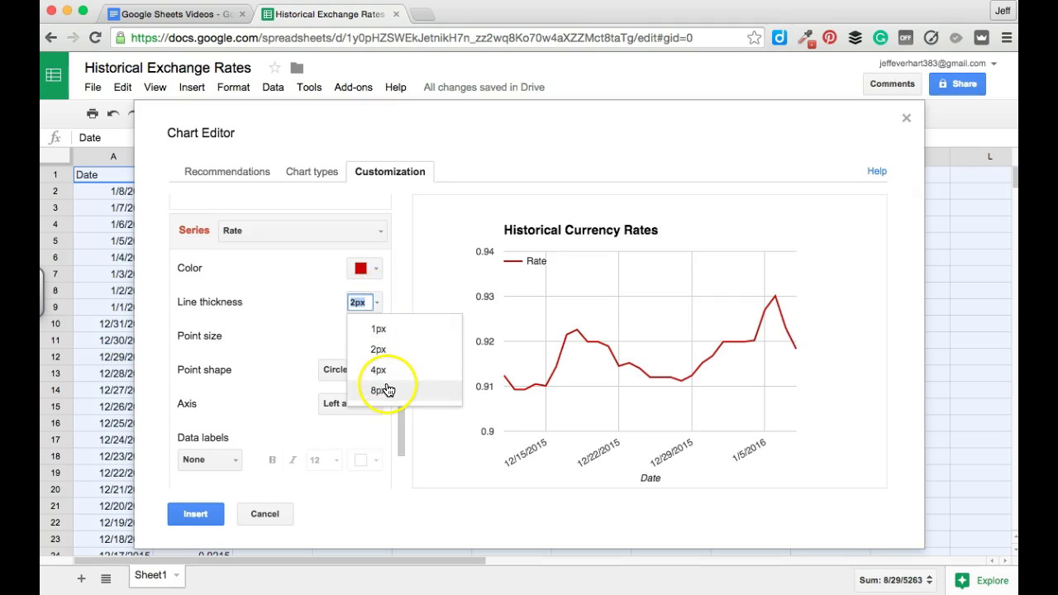
click(387, 389)
click(378, 302)
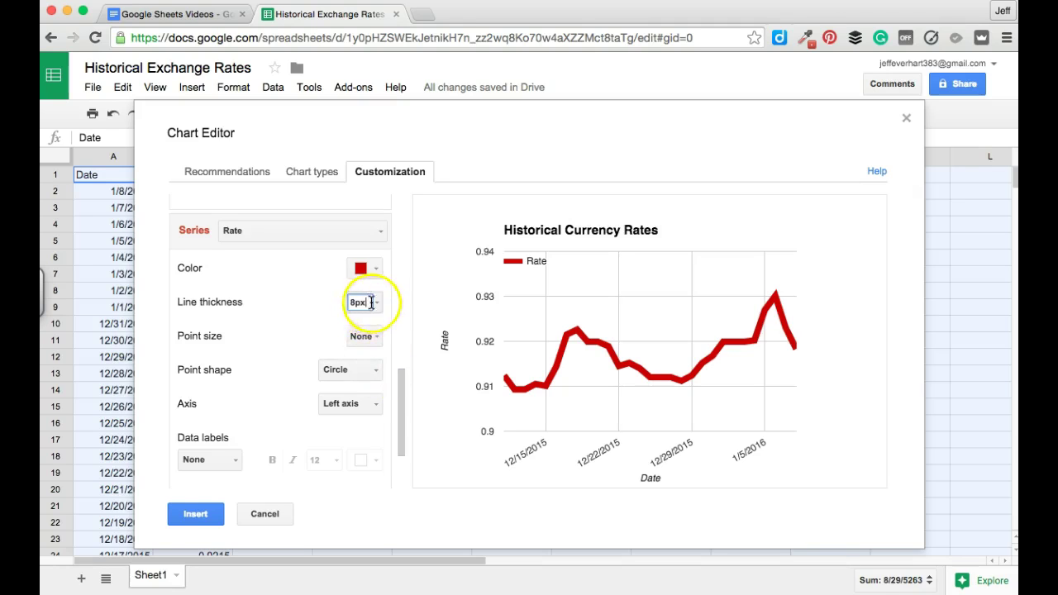
click(387, 370)
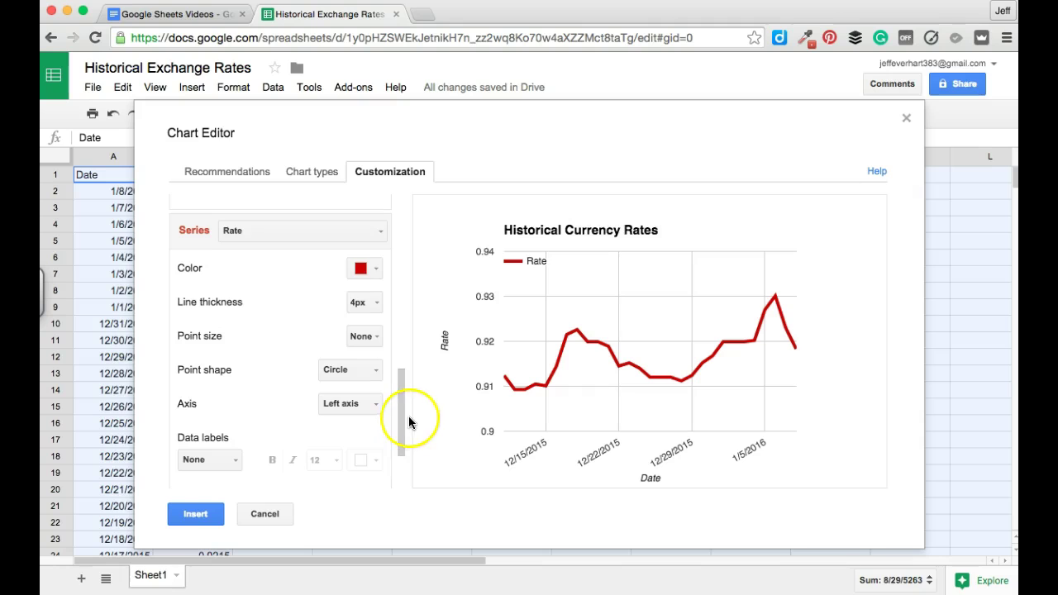
Set the Rate point shape to Square, after trying triangles and circles.
drag(406, 438, 399, 466)
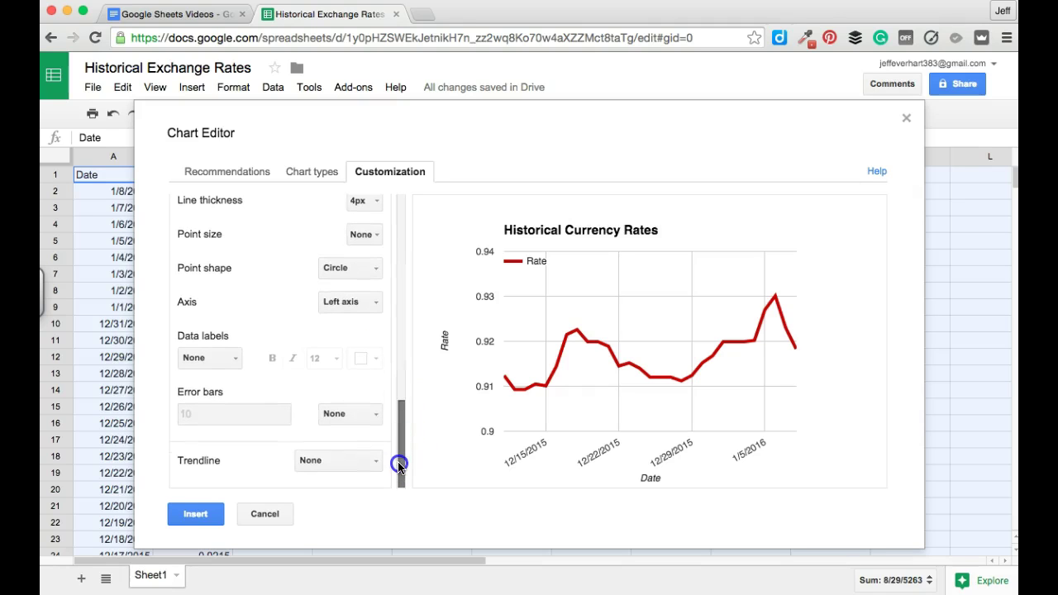
click(374, 268)
click(372, 317)
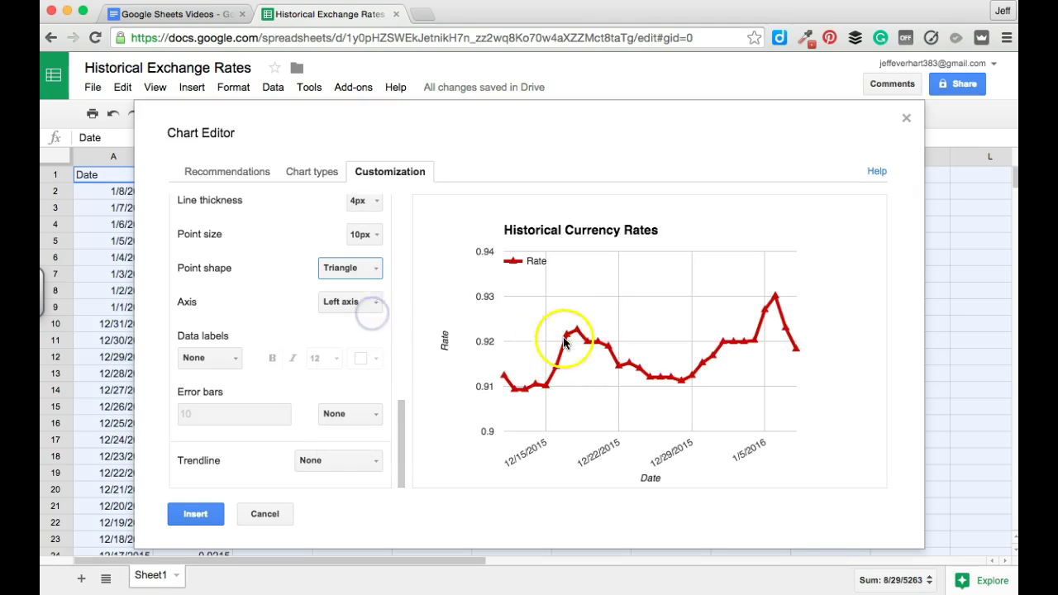
click(373, 268)
click(364, 293)
click(377, 270)
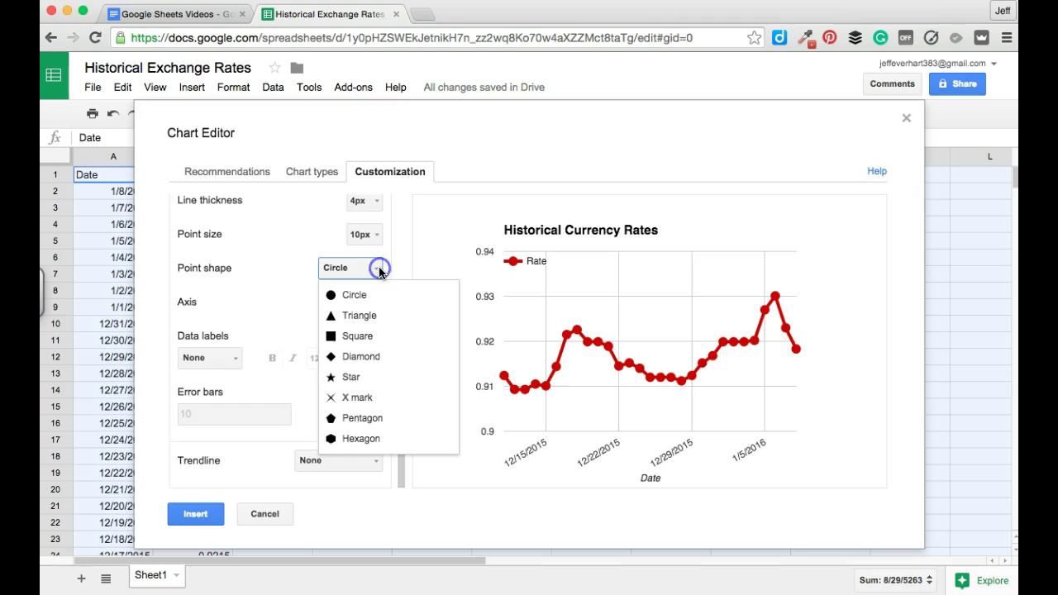
click(367, 295)
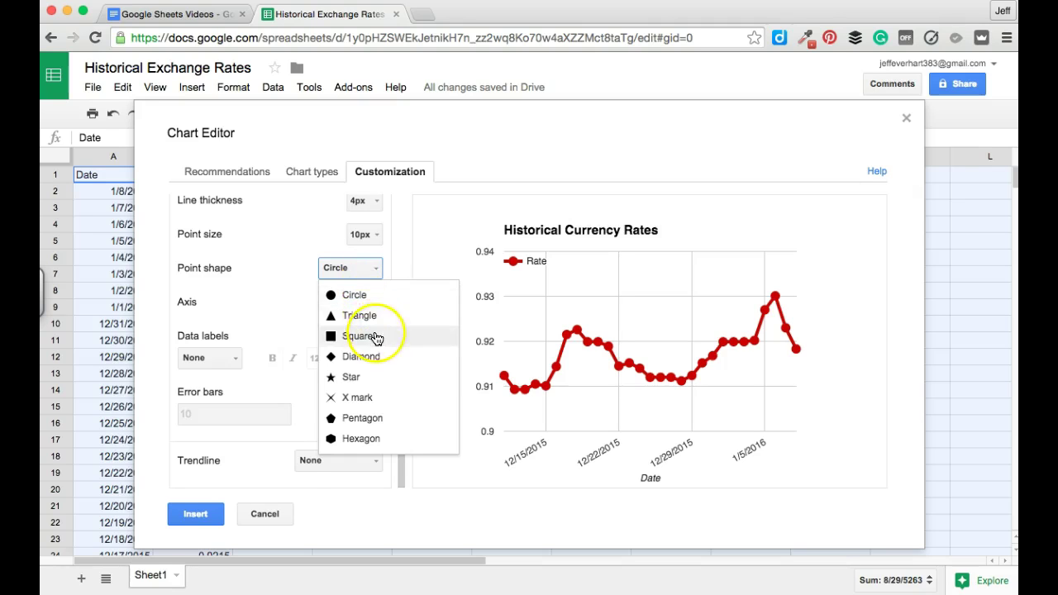
click(368, 336)
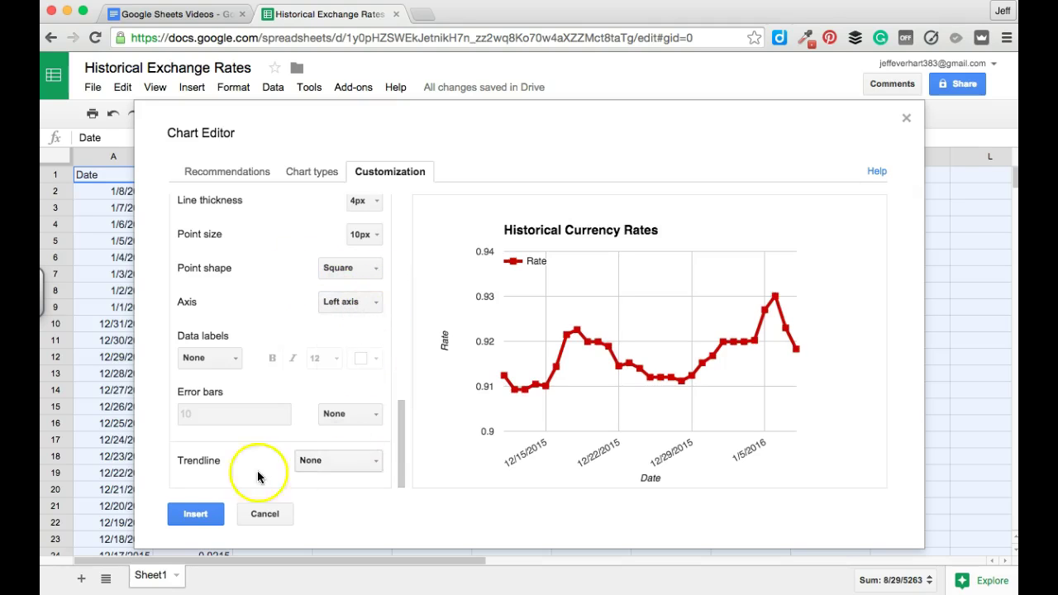
Insert the chart onto Sheet1, then move it beside the data and resize it.
click(206, 516)
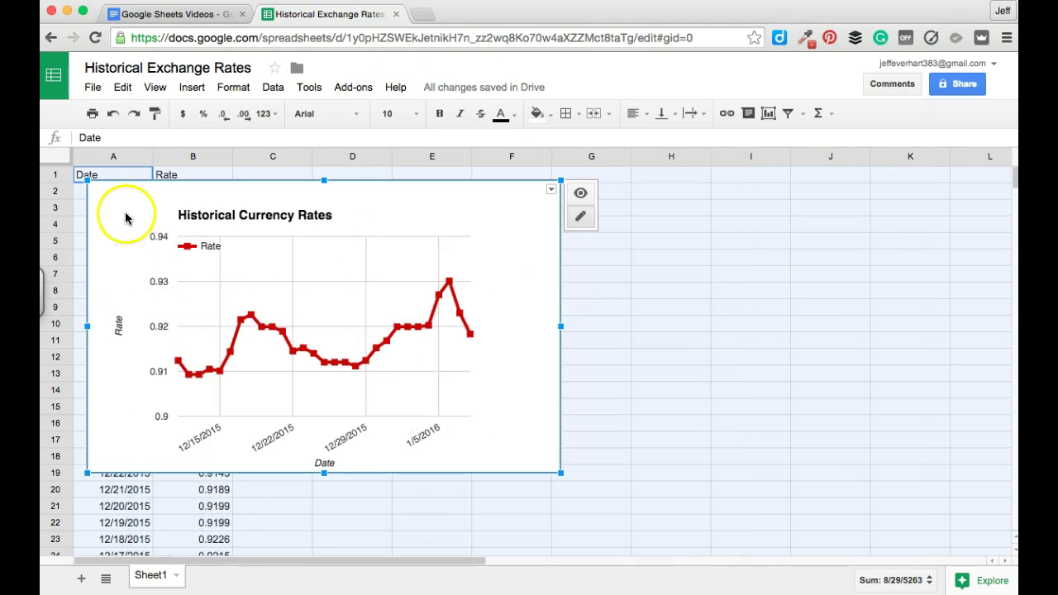
drag(136, 214, 363, 216)
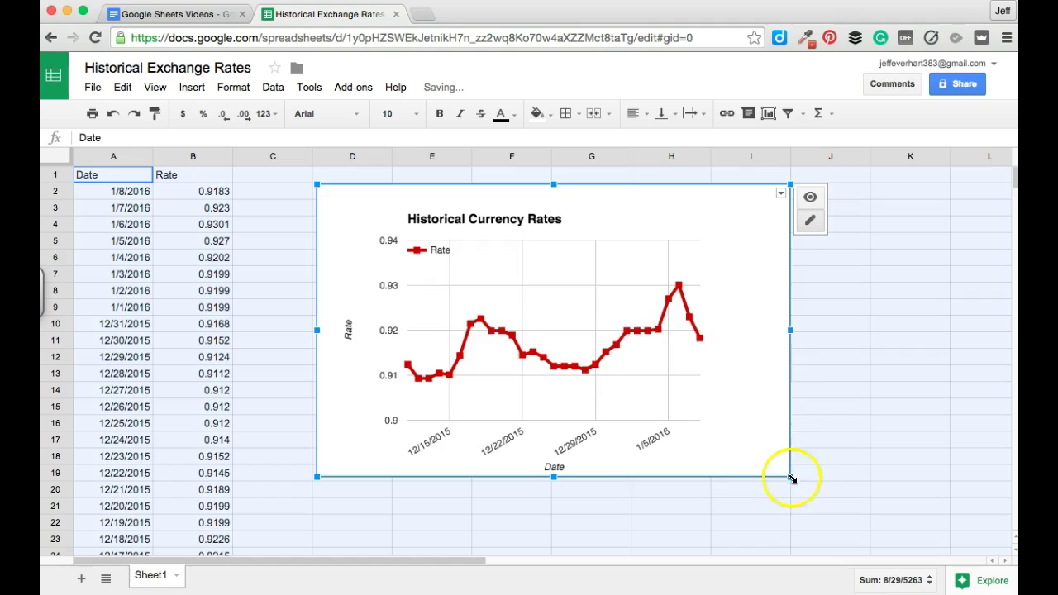
mouse_move(776, 466)
mouse_down()
mouse_move(653, 390)
mouse_move(765, 467)
mouse_up()
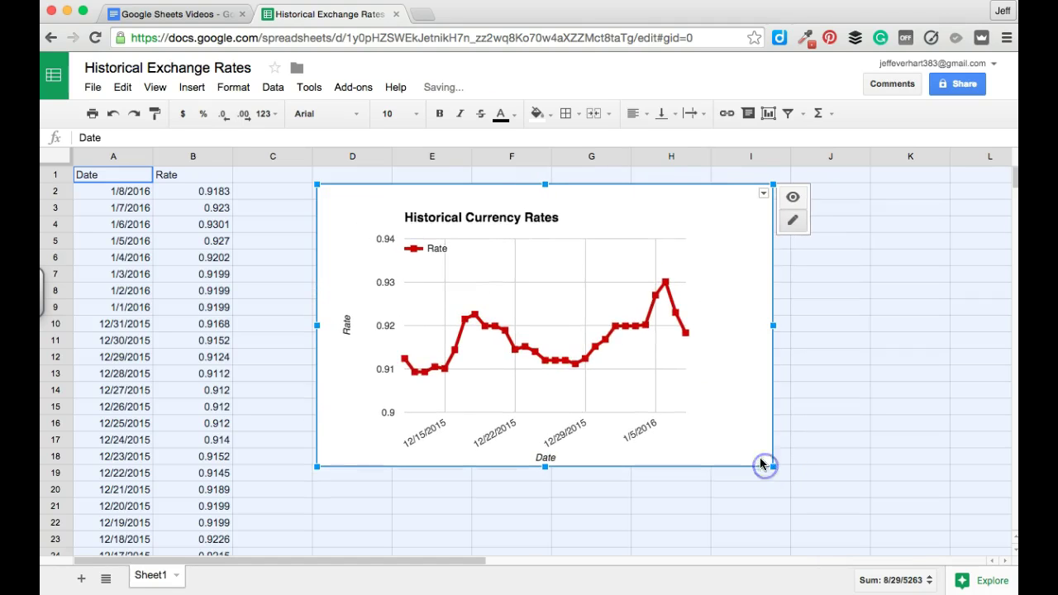
click(803, 438)
click(707, 352)
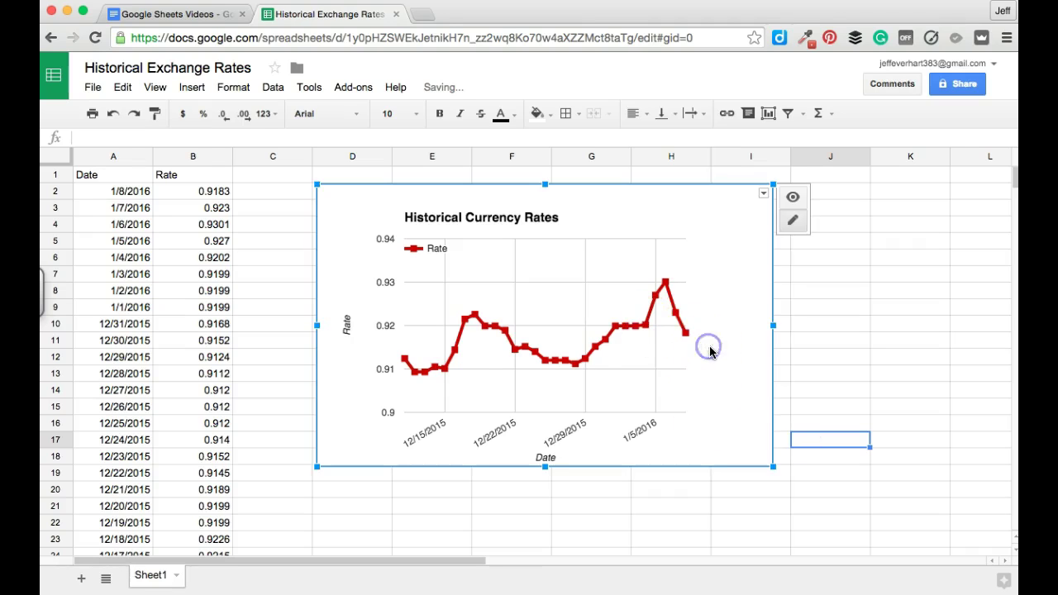
click(792, 223)
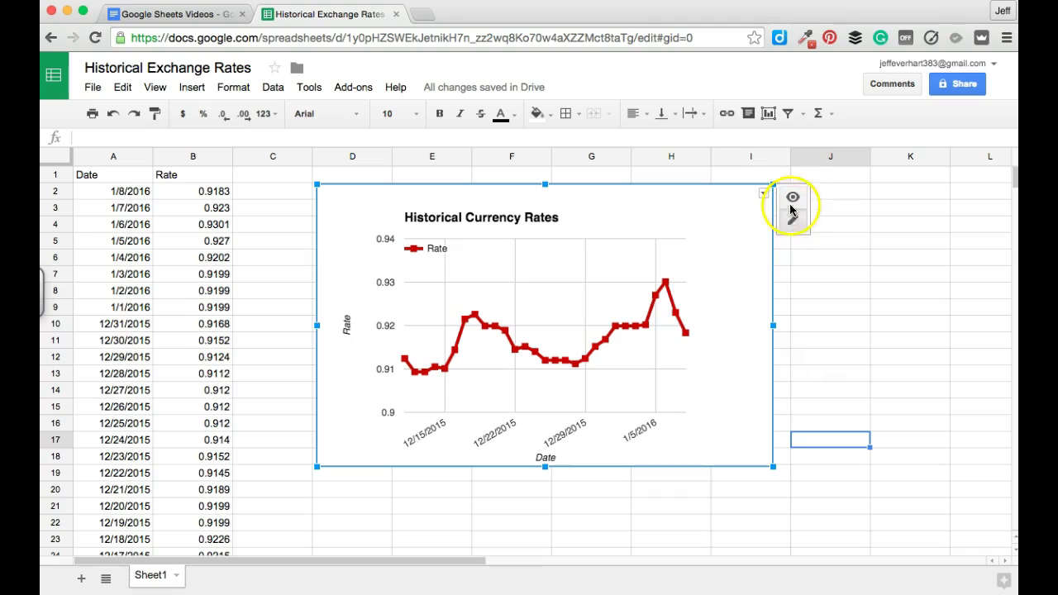
click(793, 199)
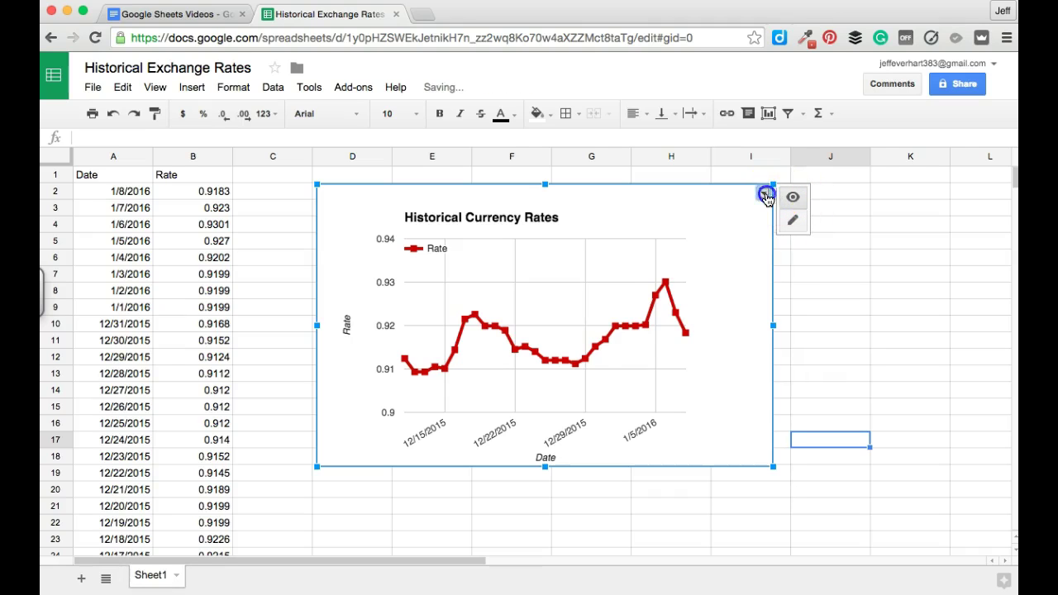
click(764, 194)
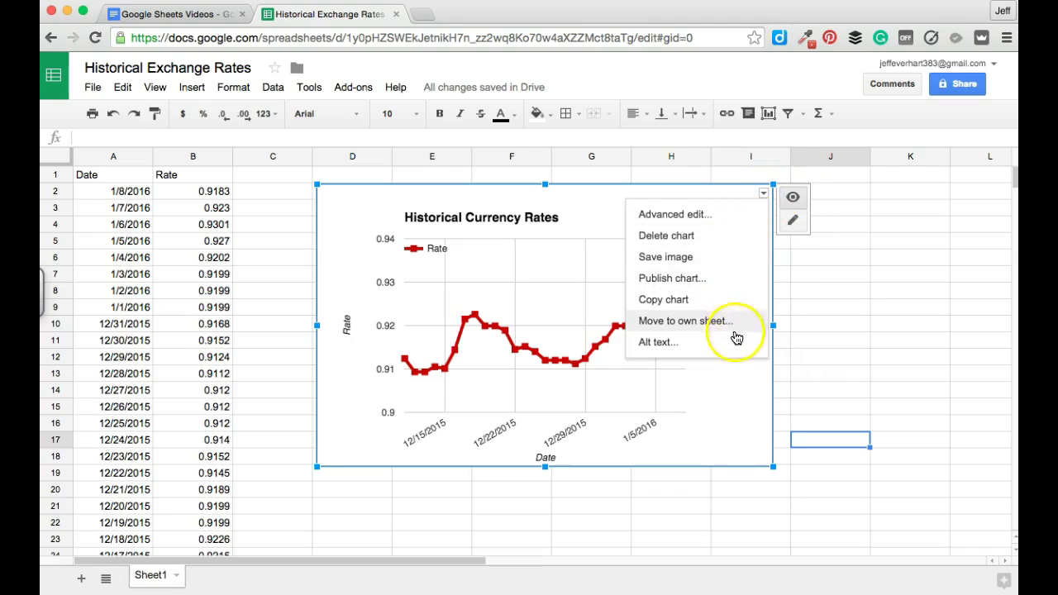
click(722, 215)
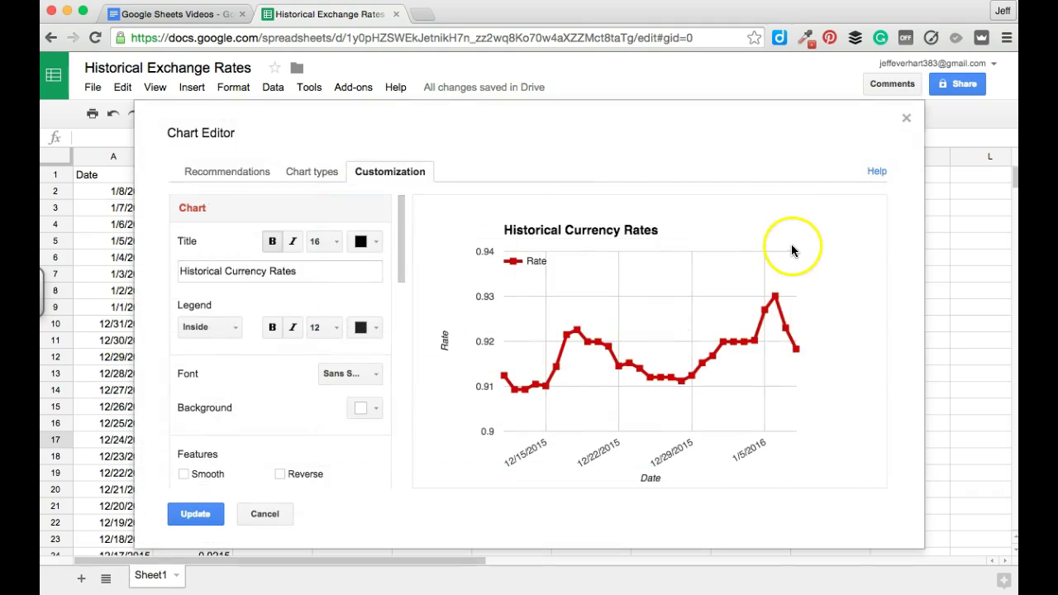
click(906, 118)
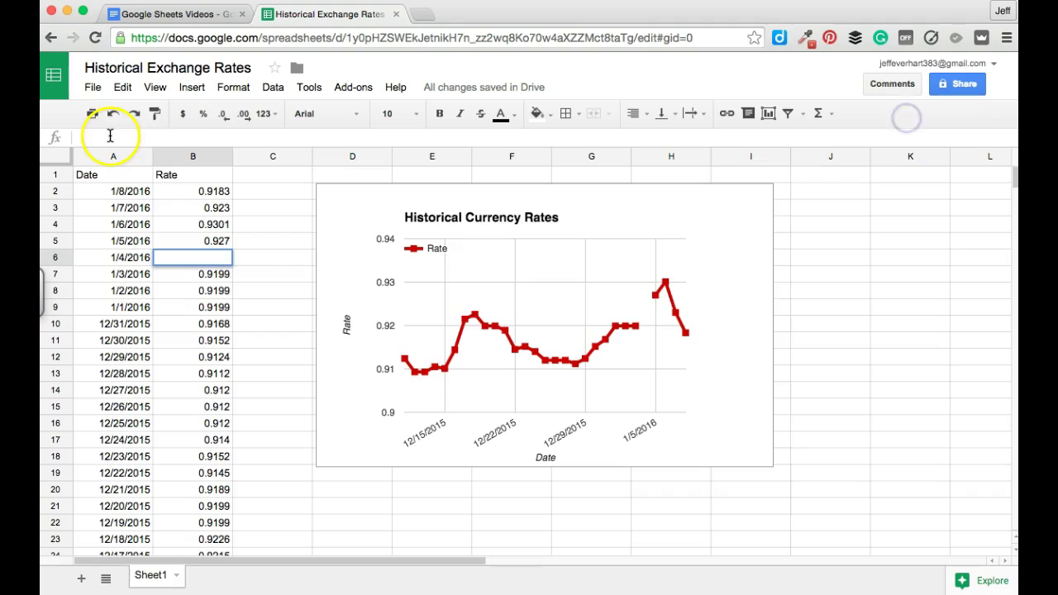
Undo the previous rate edit, then change cell B6 to 0.56.
key(ctrl+z)
click(273, 242)
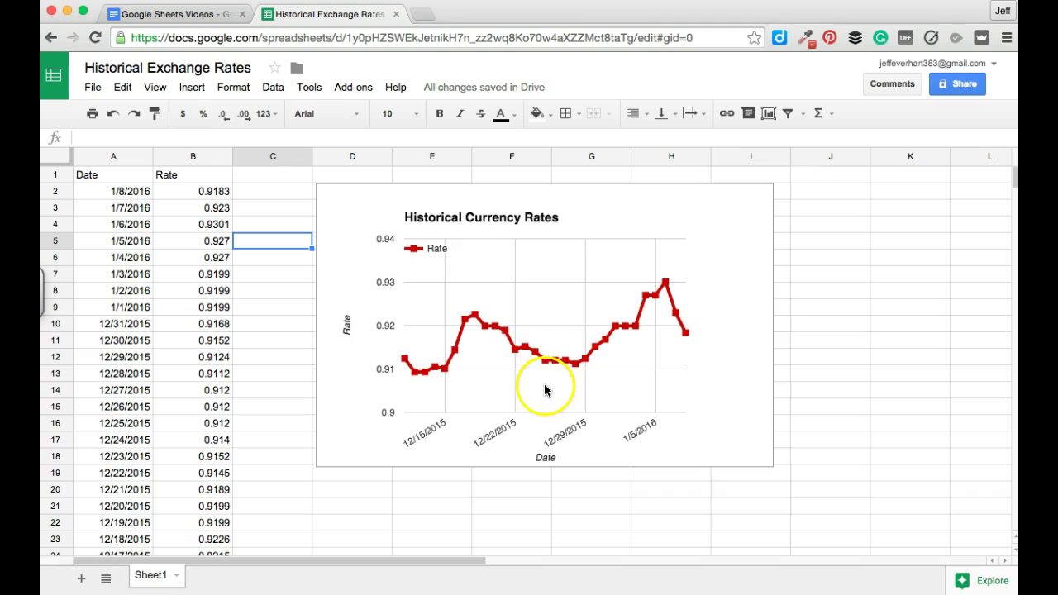
click(211, 260)
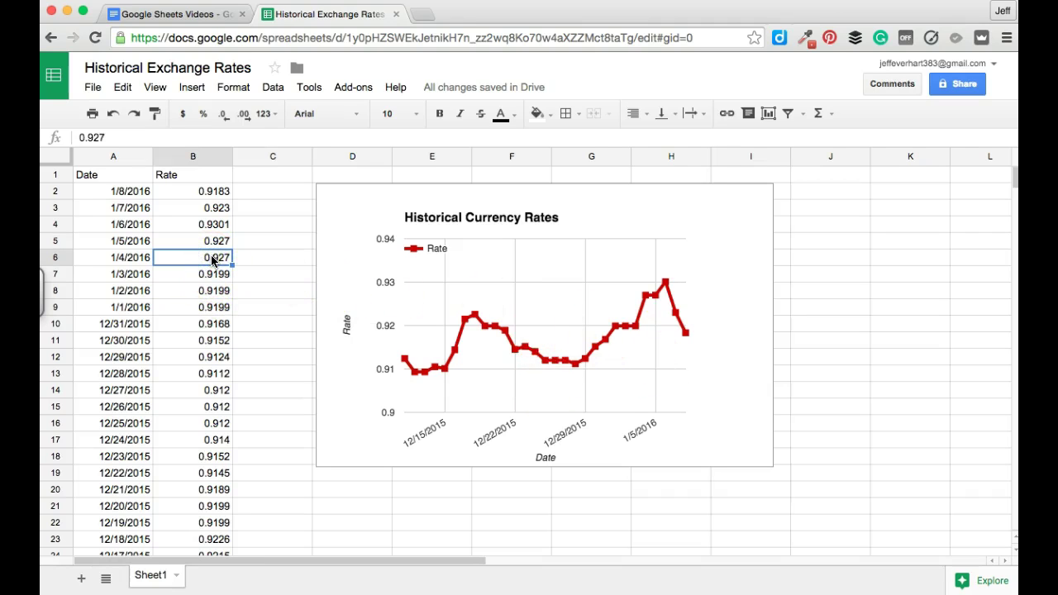
key(Delete)
text(0)
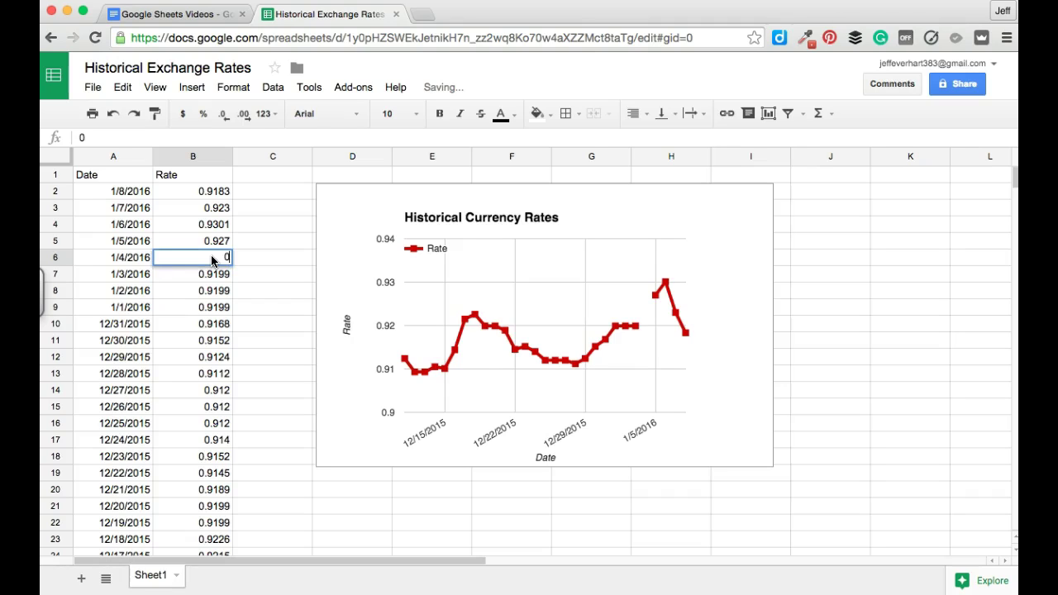
text(.56)
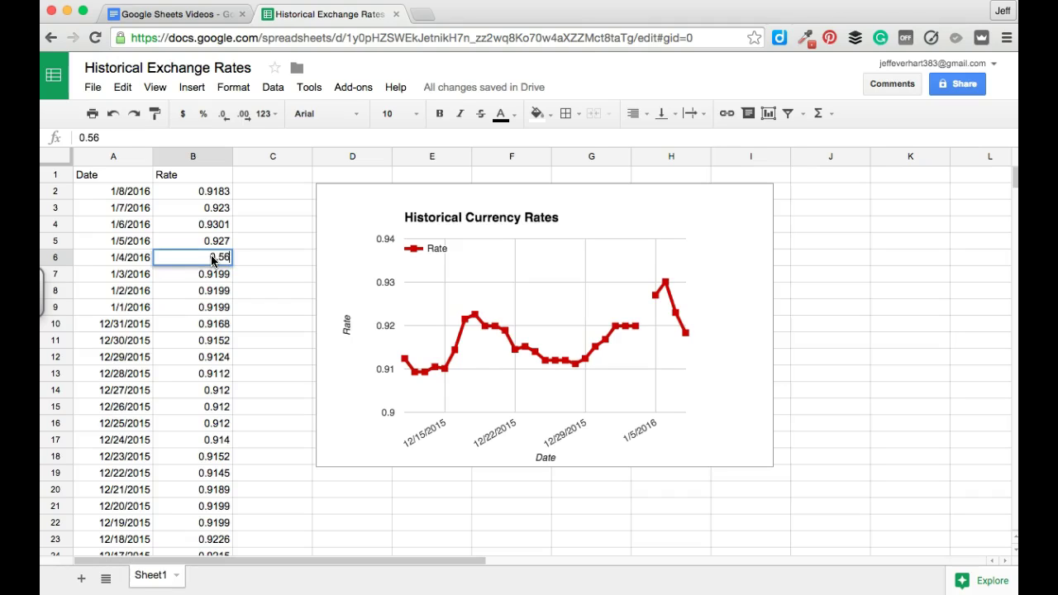
key(Return)
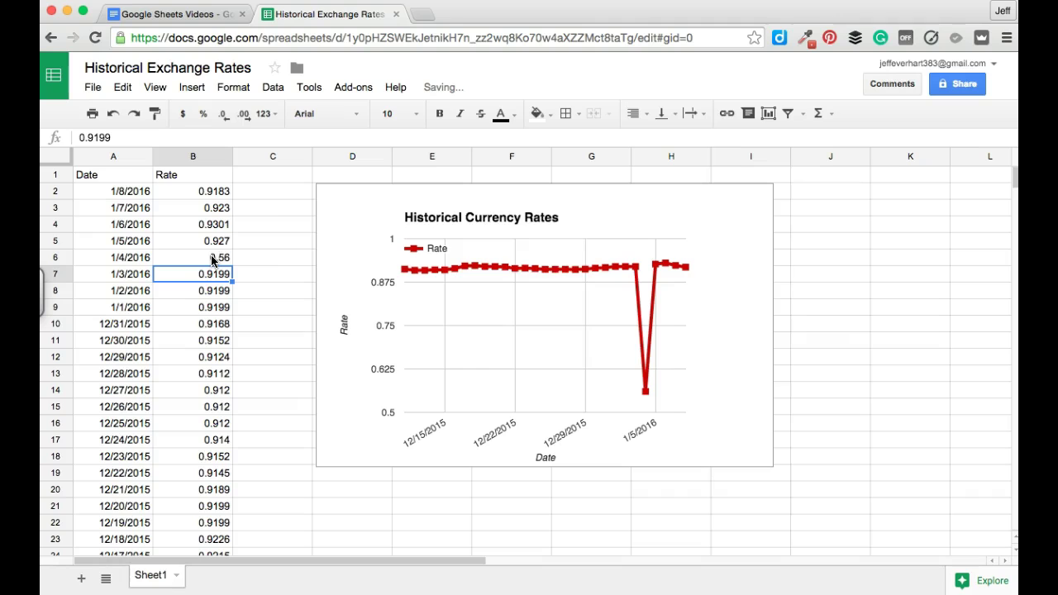